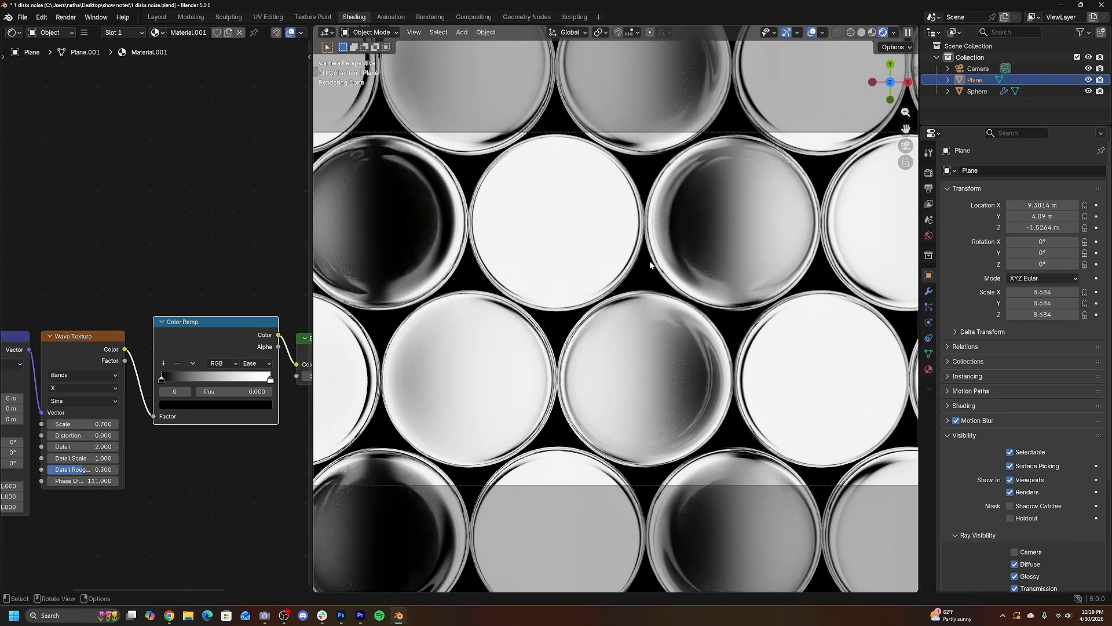
# Raise the Wave Texture's Phase Offset to 230.9 and set its Scale to 0.7
pyautogui.moveTo(87, 481); pyautogui.dragTo(187, 481)
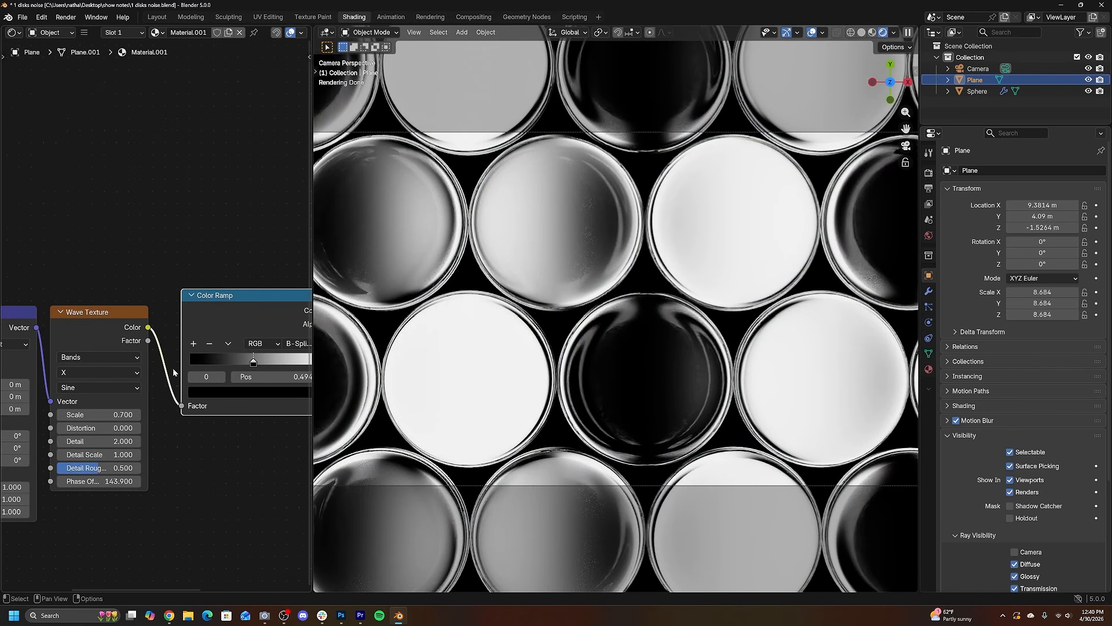
pyautogui.scroll(4, 169, 391)
pyautogui.moveTo(170, 391); pyautogui.dragTo(233, 295, button='middle')
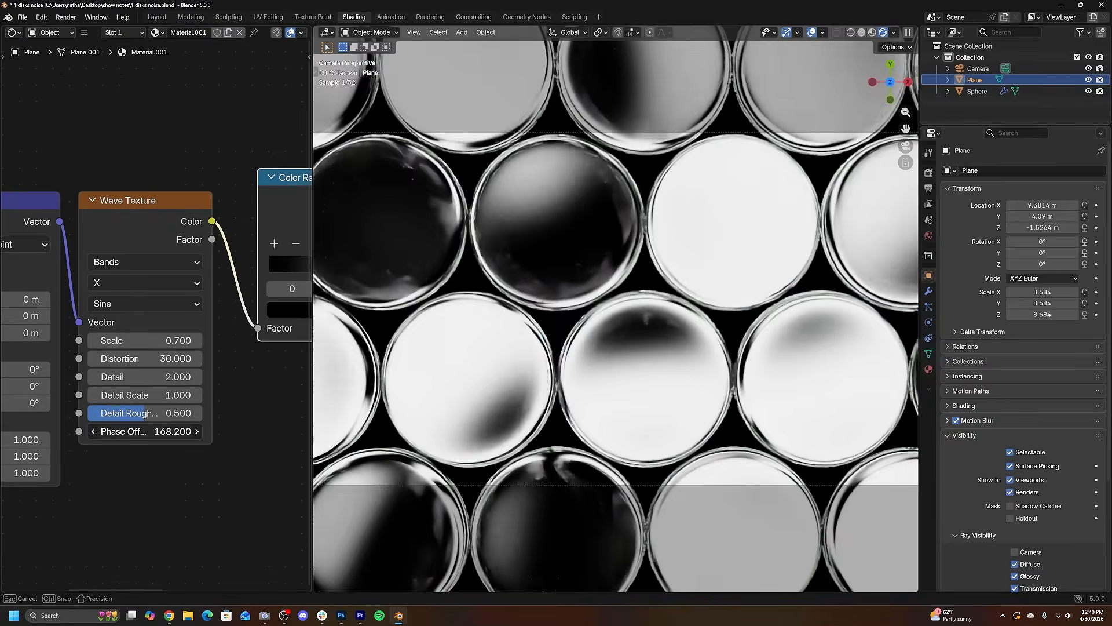
pyautogui.moveTo(173, 431); pyautogui.dragTo(258, 431)
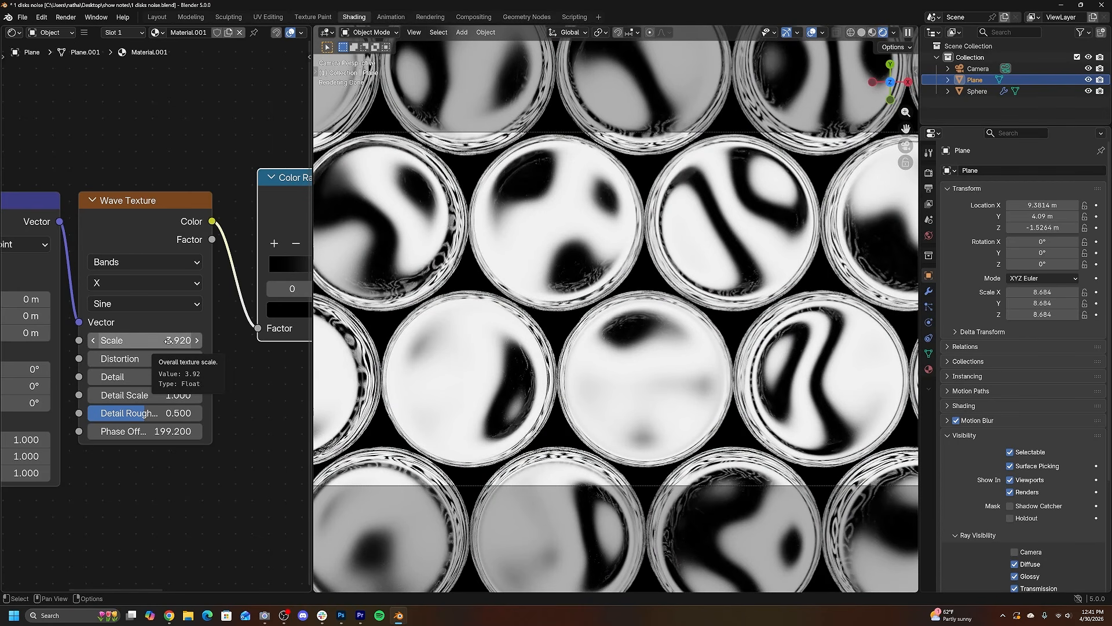
pyautogui.moveTo(173, 431); pyautogui.dragTo(206, 431)
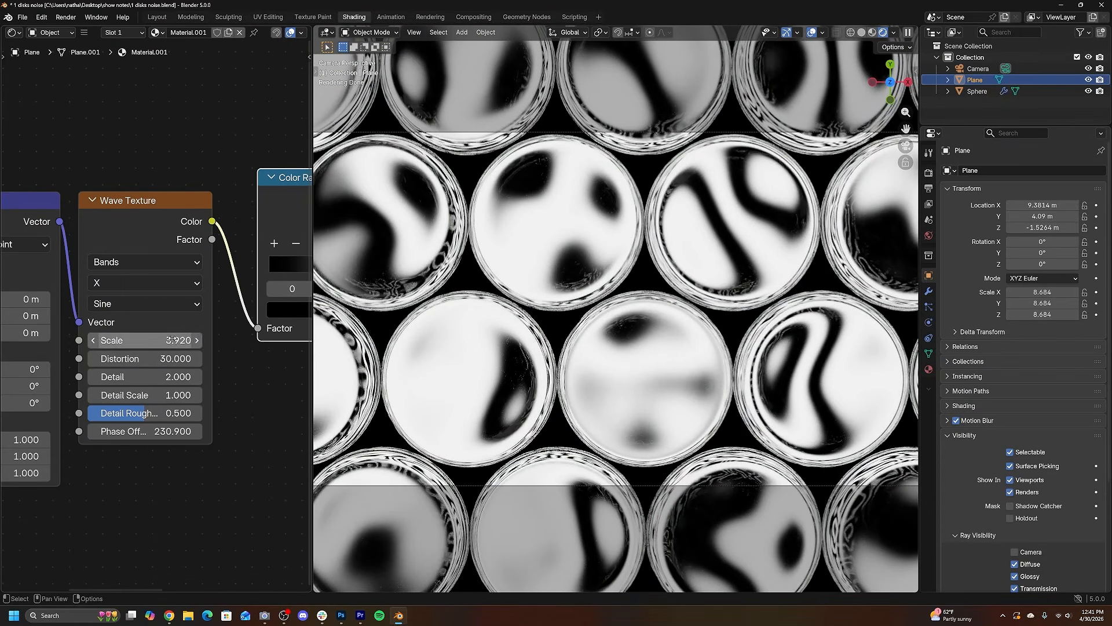
pyautogui.write('.7')
pyautogui.press('Return')
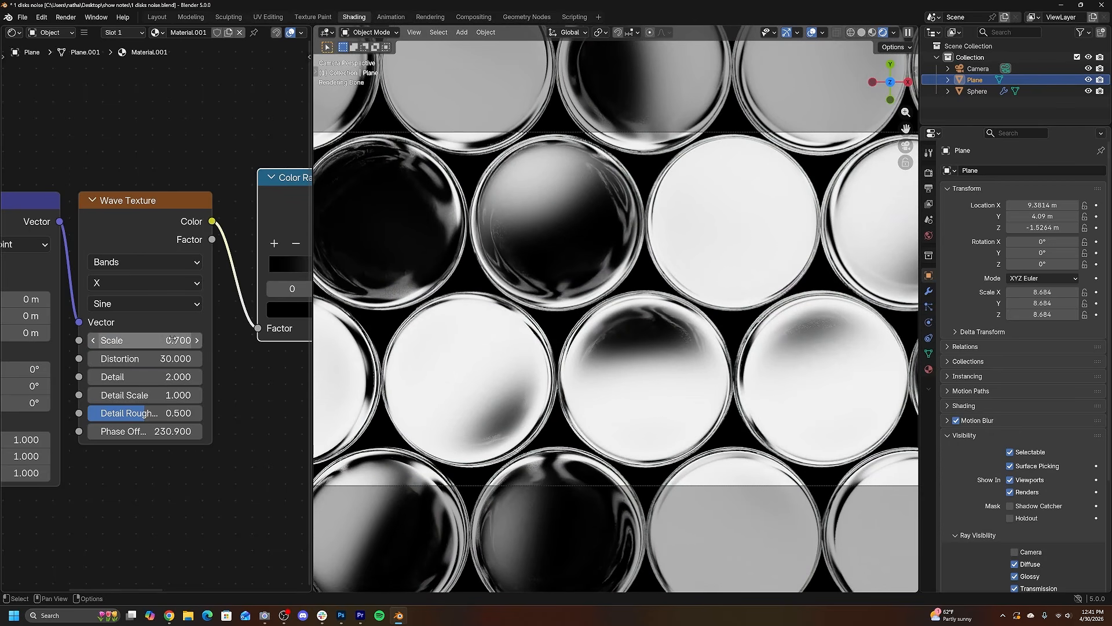
# Try a Wave Texture Scale of 0.1 and raise the Phase Offset to 242
pyautogui.write('.1')
pyautogui.press('Return')
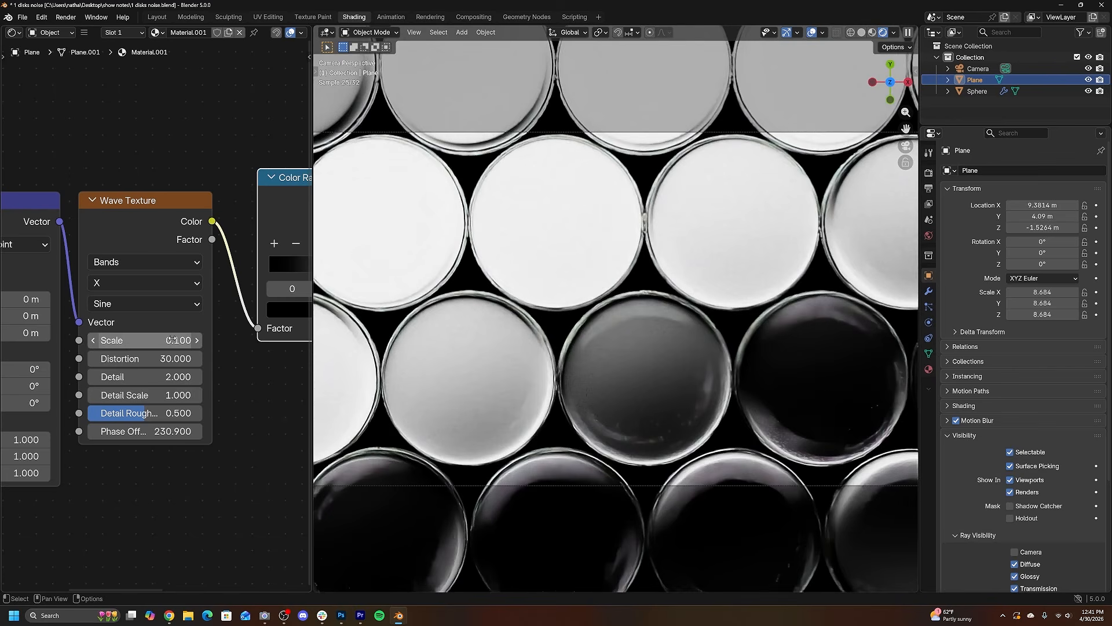
pyautogui.moveTo(174, 434); pyautogui.dragTo(186, 433)
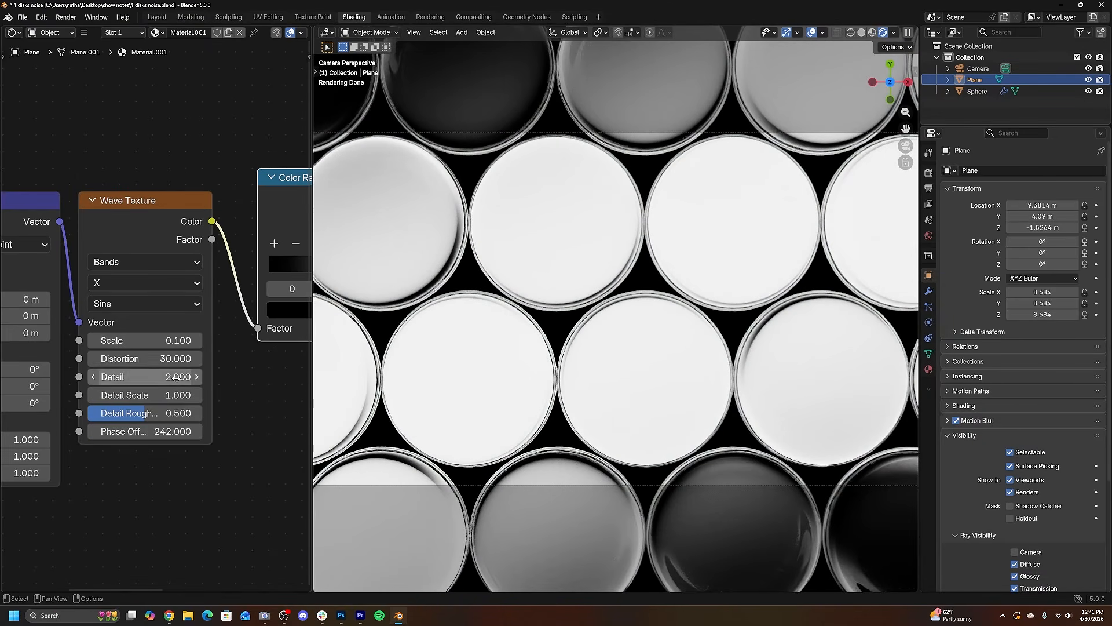
# Set the Wave Texture's Scale back to 0.7 and increase its Phase Offset further
pyautogui.write('.7')
pyautogui.press('Return')
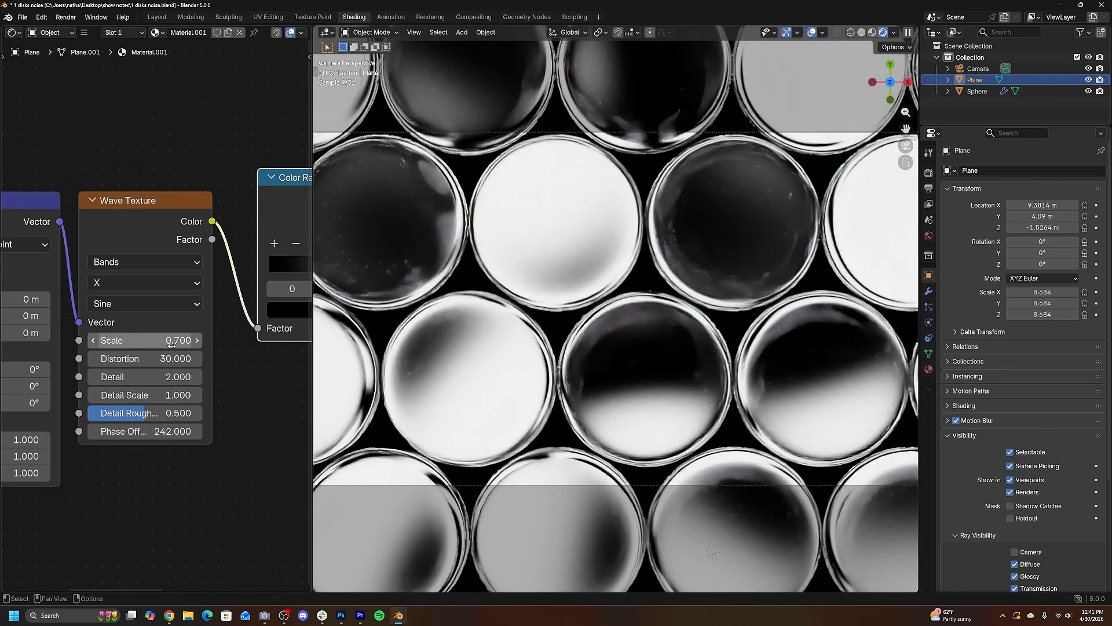
pyautogui.moveTo(174, 431); pyautogui.dragTo(183, 431)
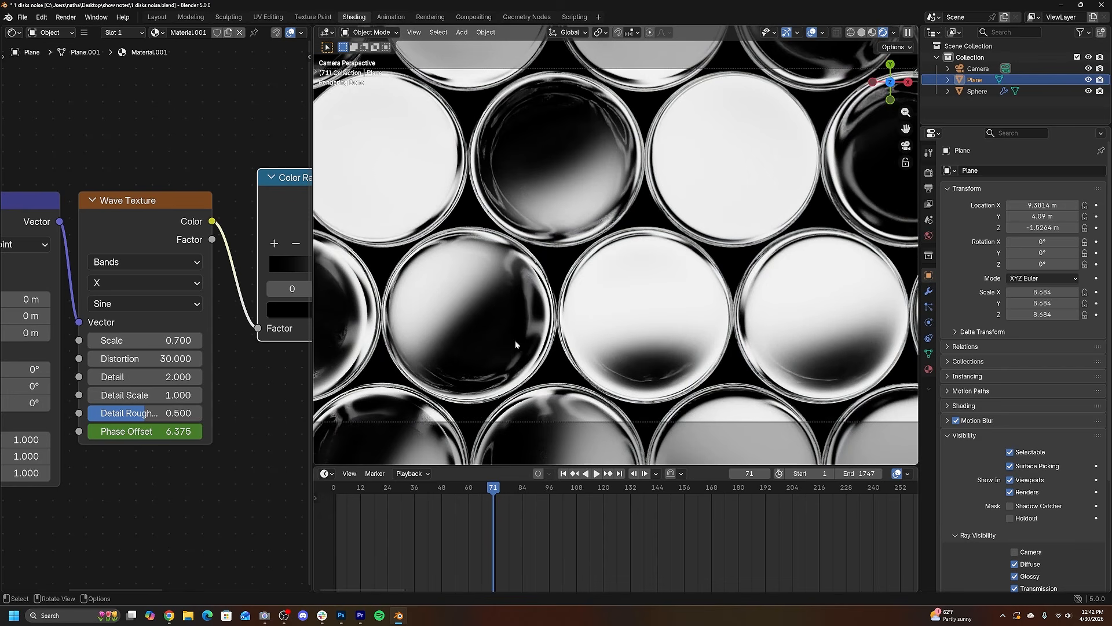
# Play and pause the animation to examine the moving black-and-white reflections in the glass disks up close
pyautogui.scroll(3, 516, 340)
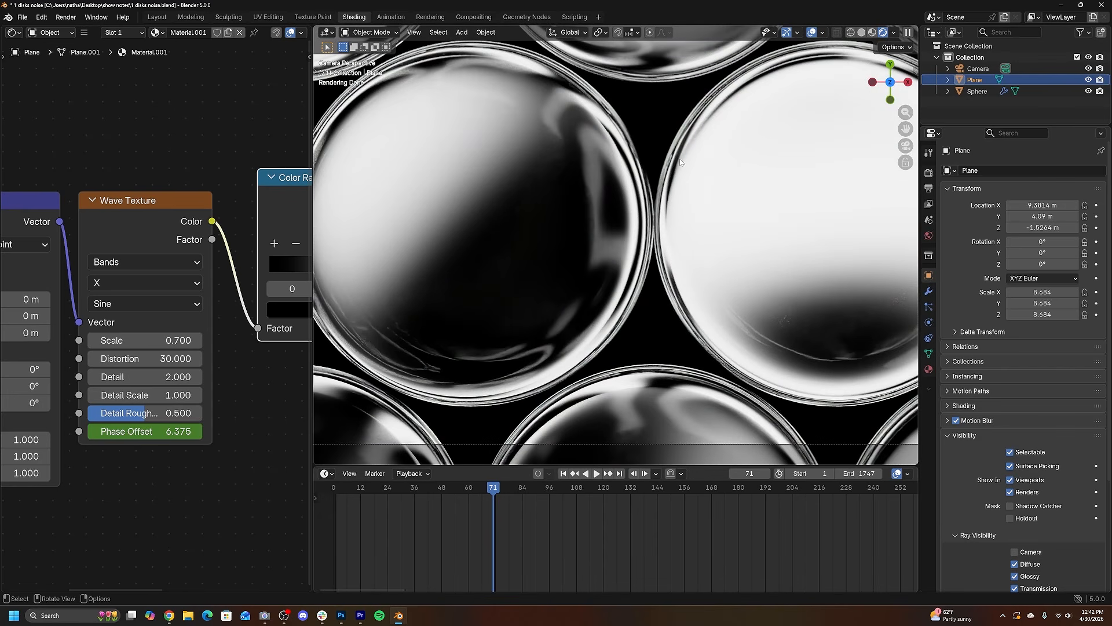
pyautogui.press('space')
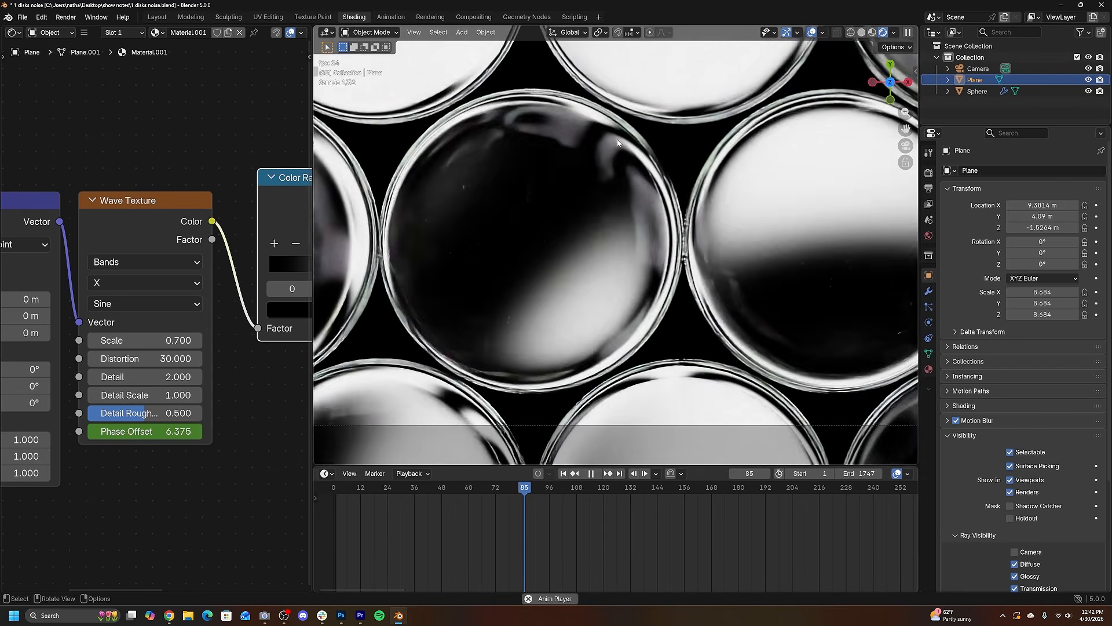
pyautogui.press('space')
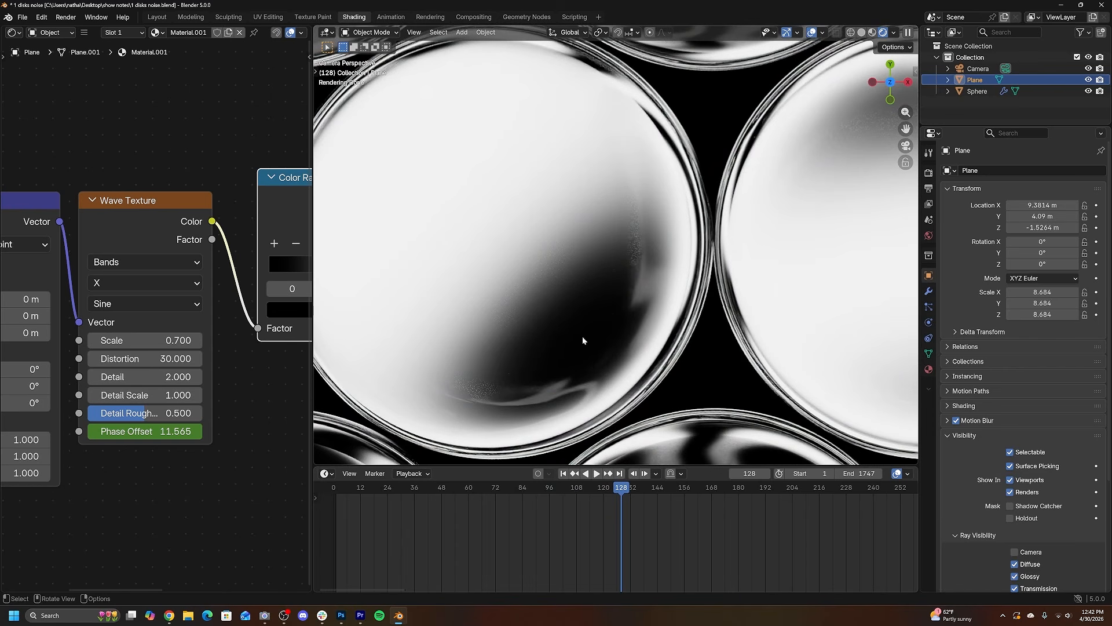
pyautogui.press('space')
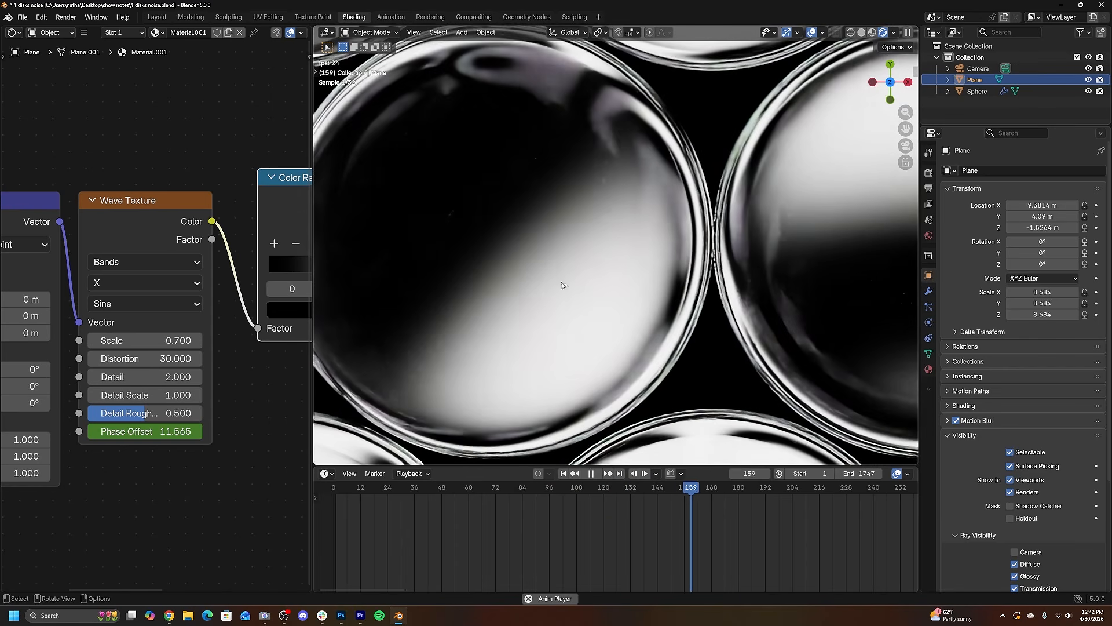
pyautogui.press('space')
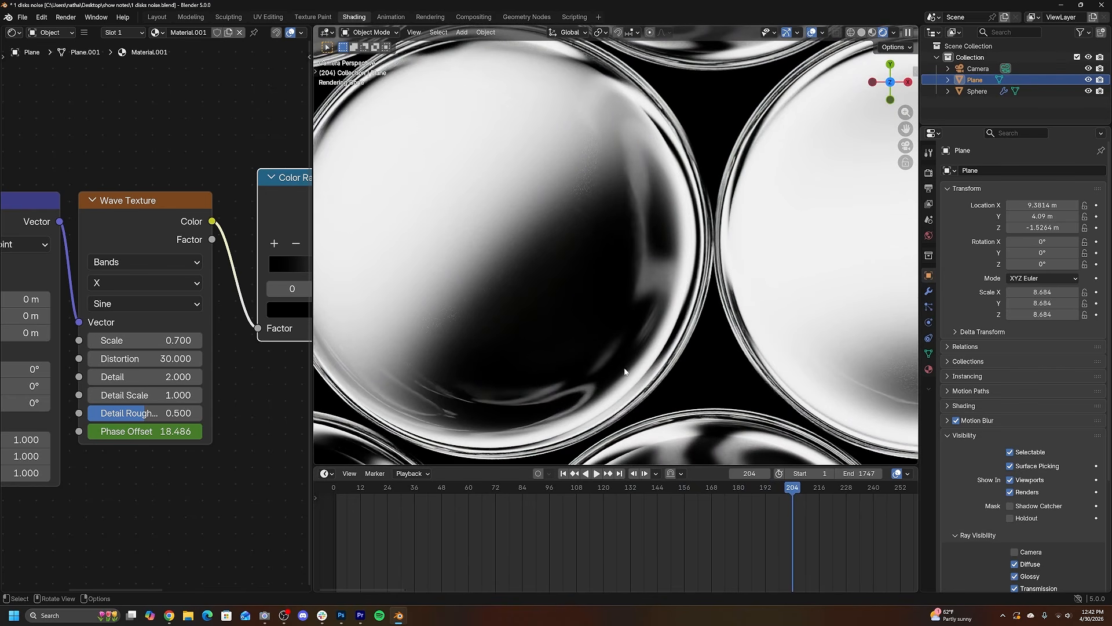
pyautogui.press('space')
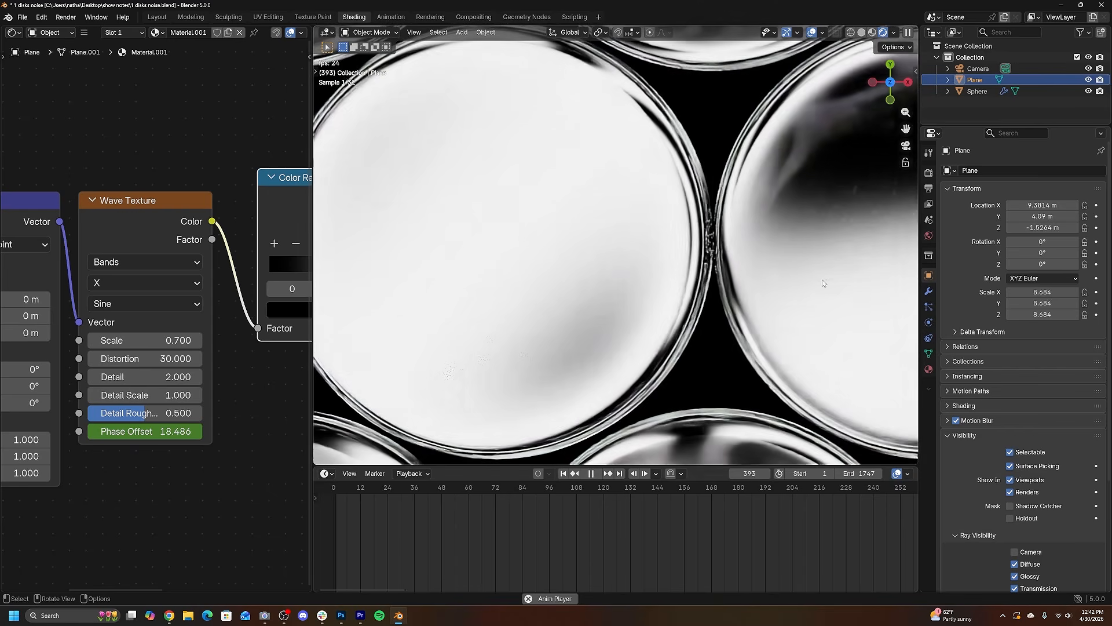
pyautogui.press('space')
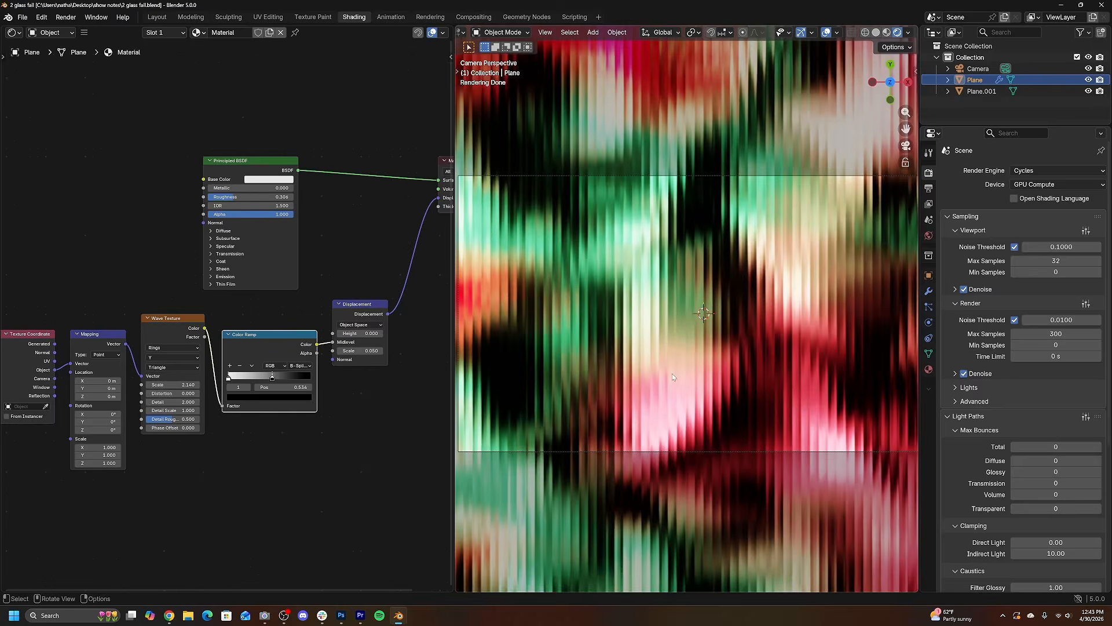
# Inspect the ribbed glass plane from a low angle with nothing selected, and return to the camera view
pyautogui.moveTo(672, 373); pyautogui.dragTo(753, 360, button='middle')
pyautogui.hotkey('alt', 'a')
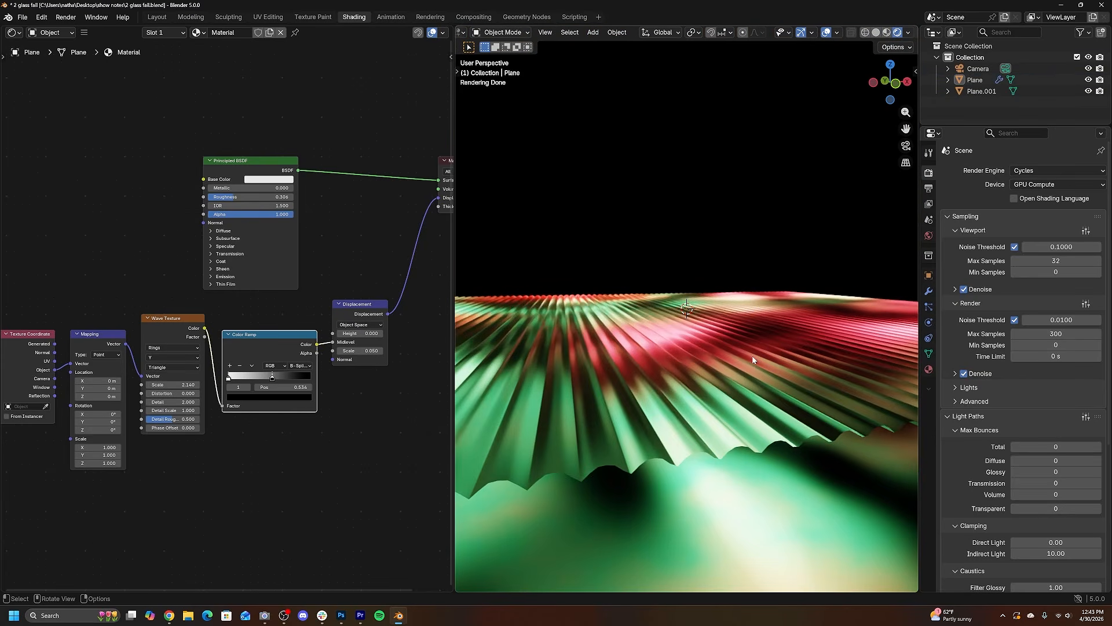
pyautogui.press('KP_0')
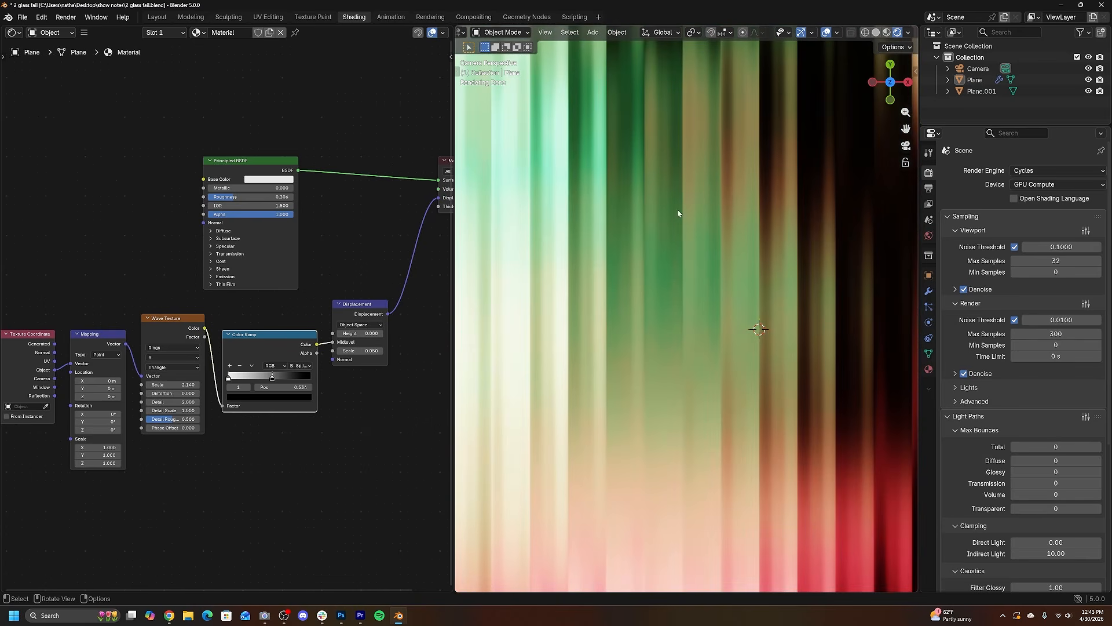
pyautogui.moveTo(674, 244); pyautogui.dragTo(643, 384, button='middle')
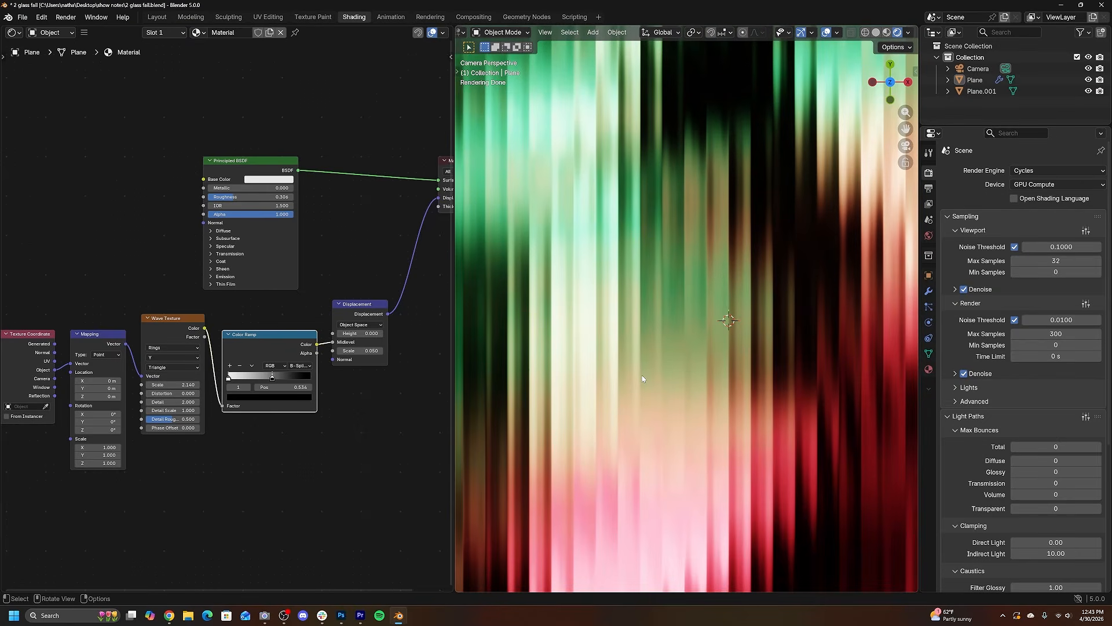
pyautogui.scroll(-2, 642, 378)
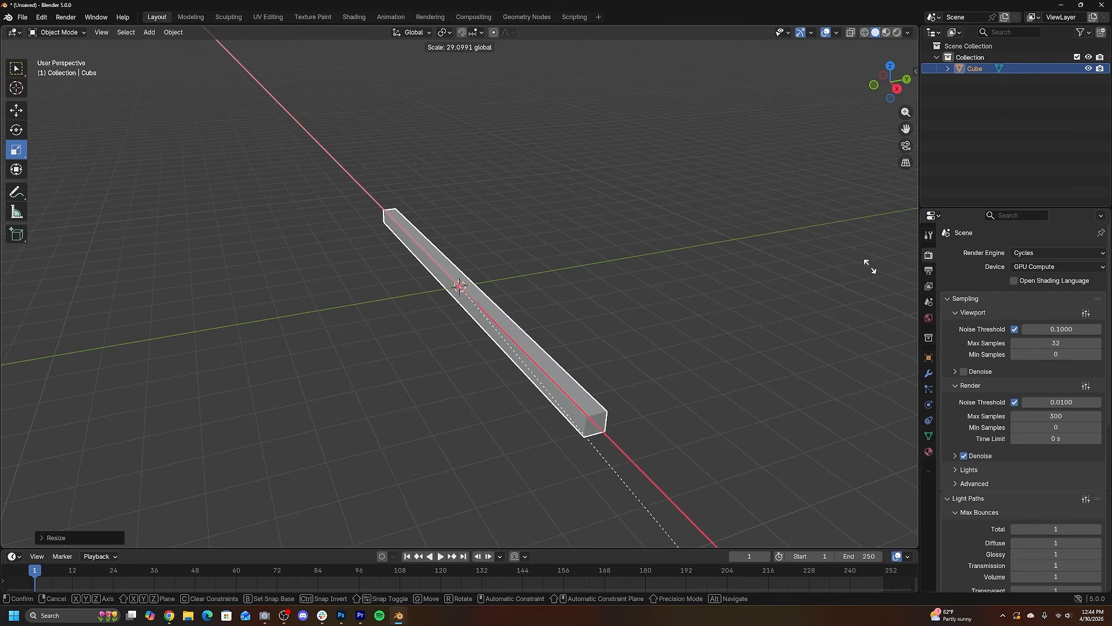
# Stretch the cube along X into a long bar and add a Bevel modifier with a 0.1 m amount and 12 segments
pyautogui.click(173, 526)
pyautogui.moveTo(174, 527); pyautogui.dragTo(506, 362, button='middle')
pyautogui.write('bev')
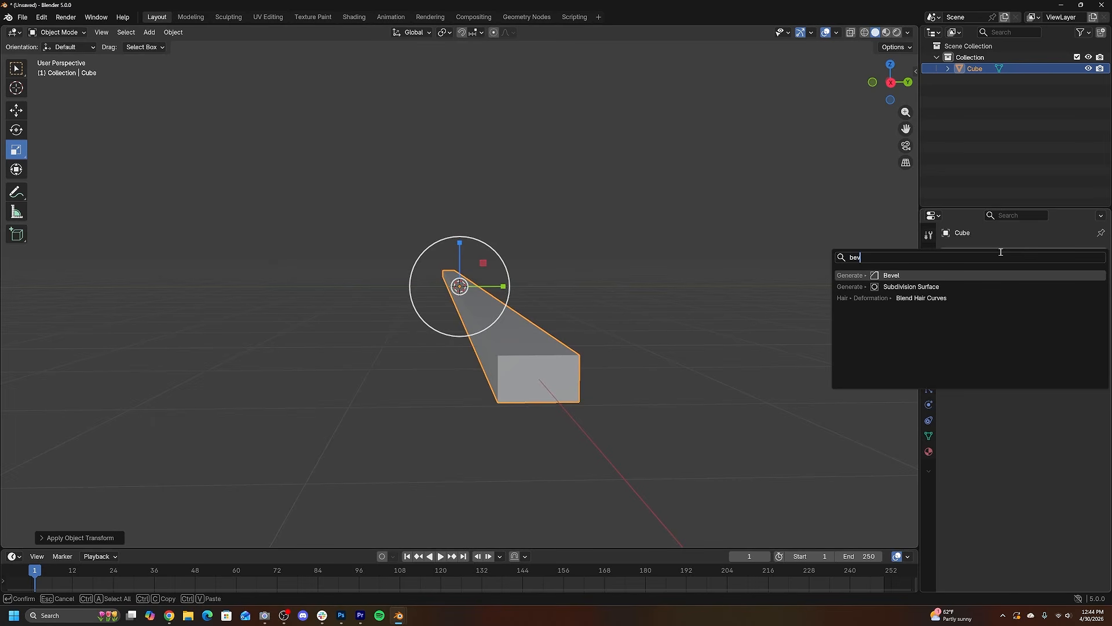
pyautogui.click(916, 277)
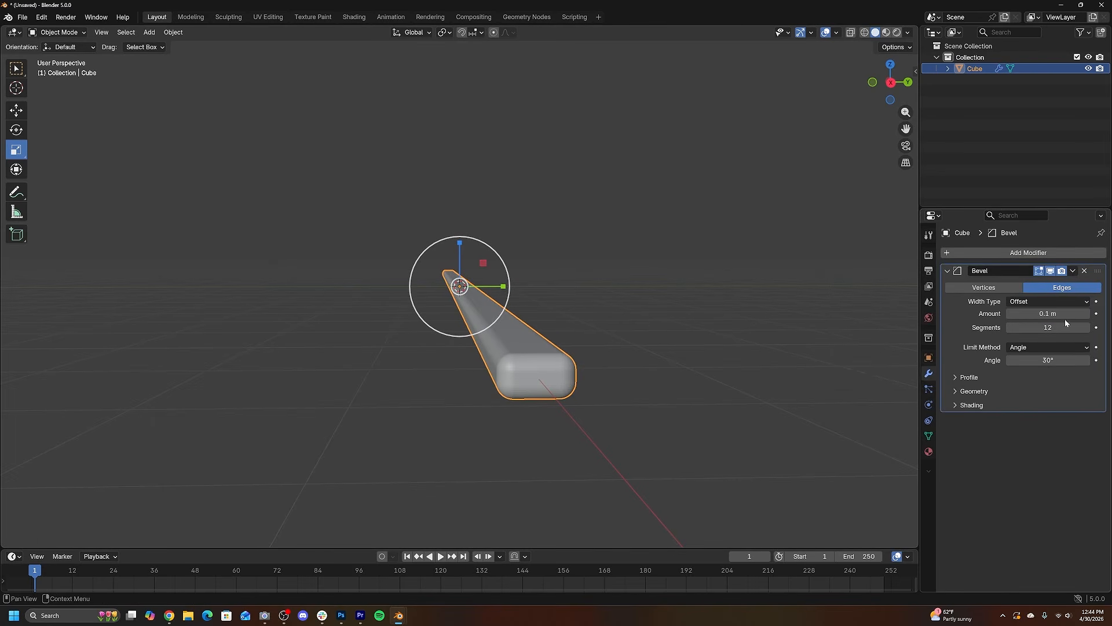
# Multiply the beveled bar by raising the count of its Array modifier
pyautogui.rightClick(601, 317)
pyautogui.click(600, 317)
pyautogui.moveTo(600, 318); pyautogui.dragTo(610, 329, button='middle')
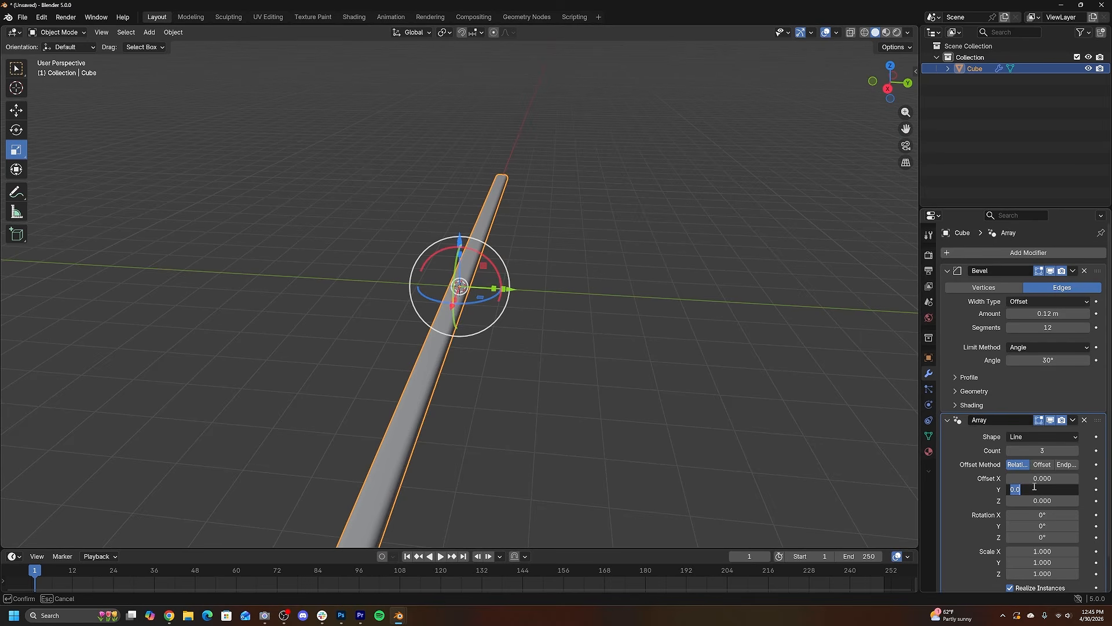
pyautogui.moveTo(1037, 450); pyautogui.dragTo(1092, 451)
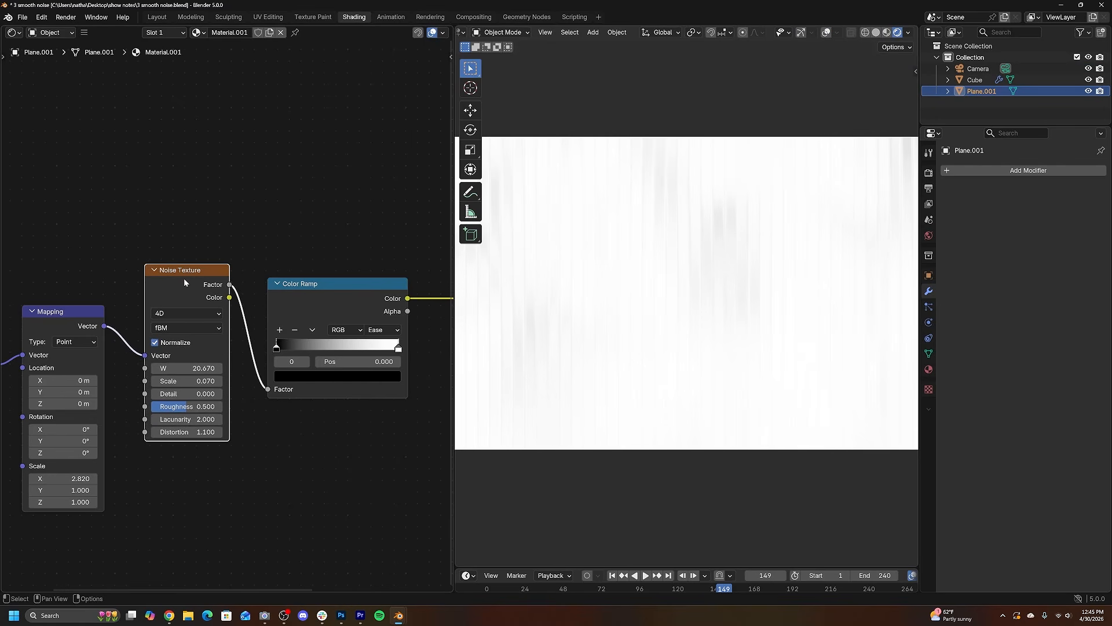
# Set the Color Ramp's black stop to position 0.539 and its interpolation to B-Spline
pyautogui.moveTo(259, 285); pyautogui.dragTo(205, 297, button='middle')
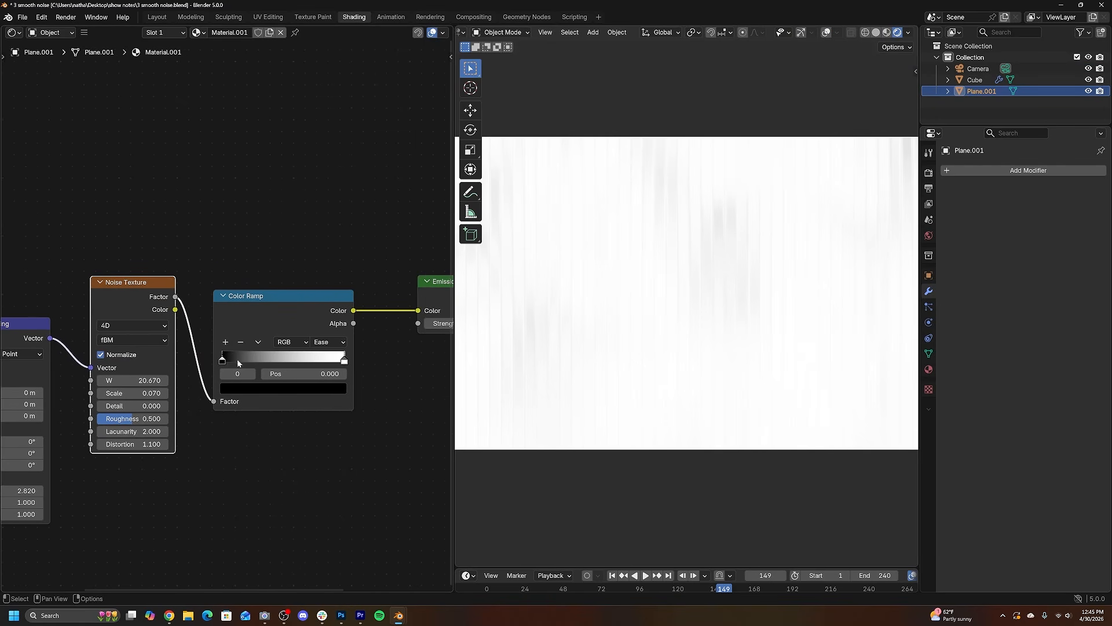
pyautogui.moveTo(227, 357); pyautogui.dragTo(294, 371)
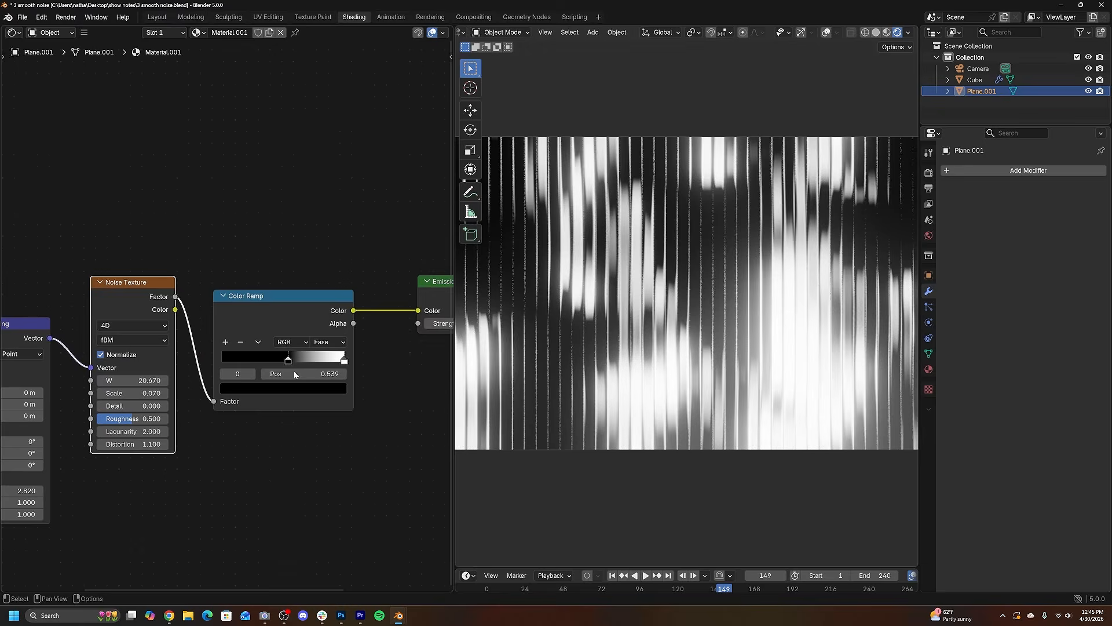
pyautogui.scroll(2, 293, 370)
pyautogui.scroll(2, 588, 344)
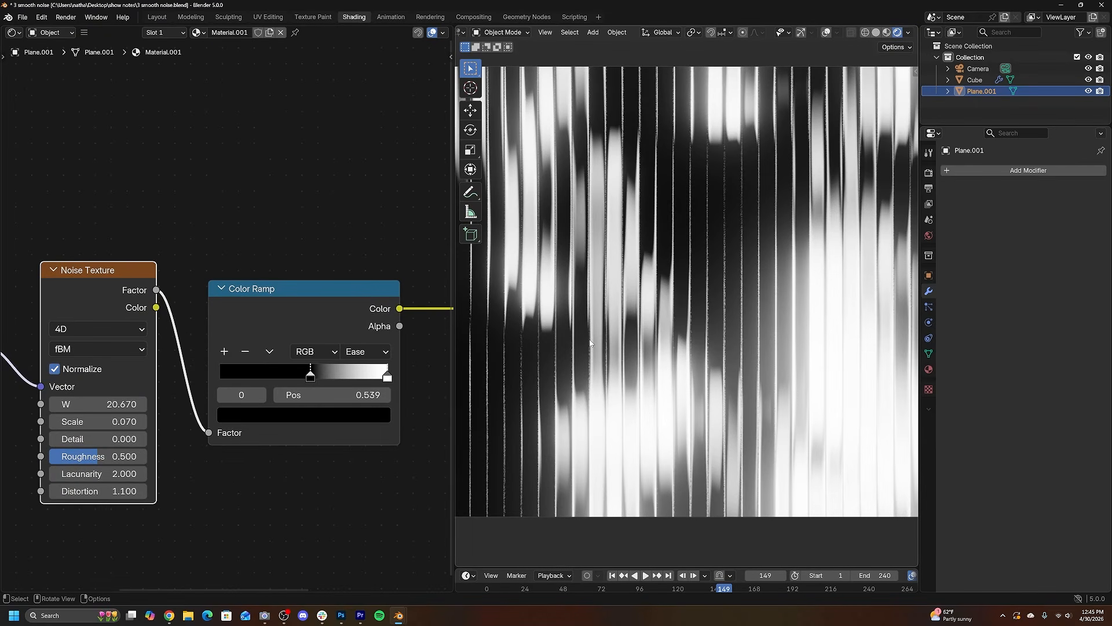
pyautogui.scroll(1, 346, 380)
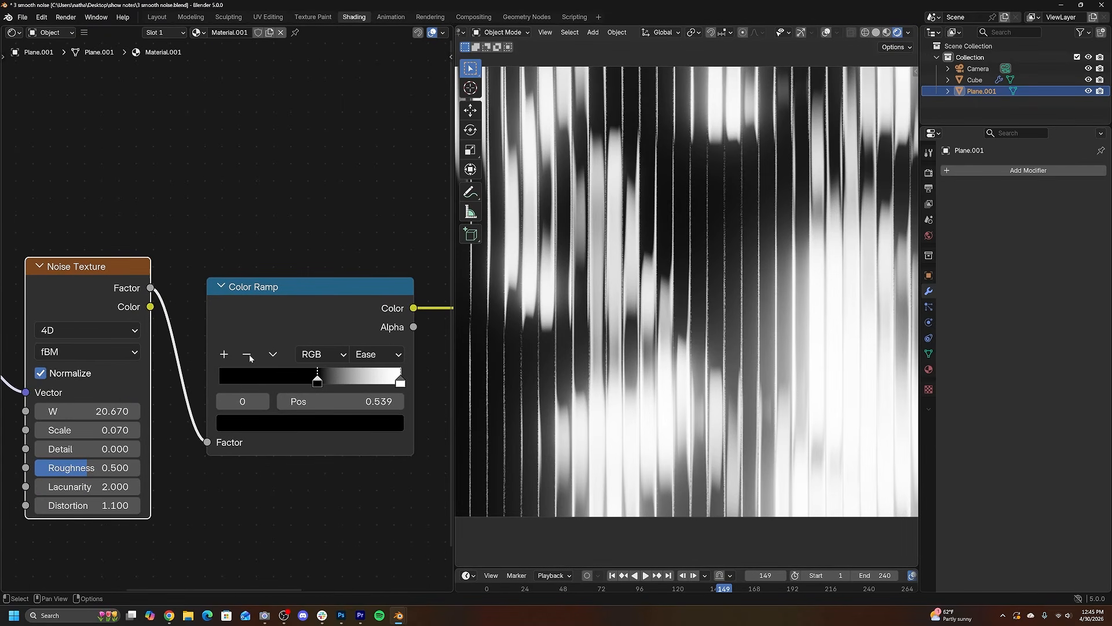
pyautogui.click(377, 354)
pyautogui.click(391, 457)
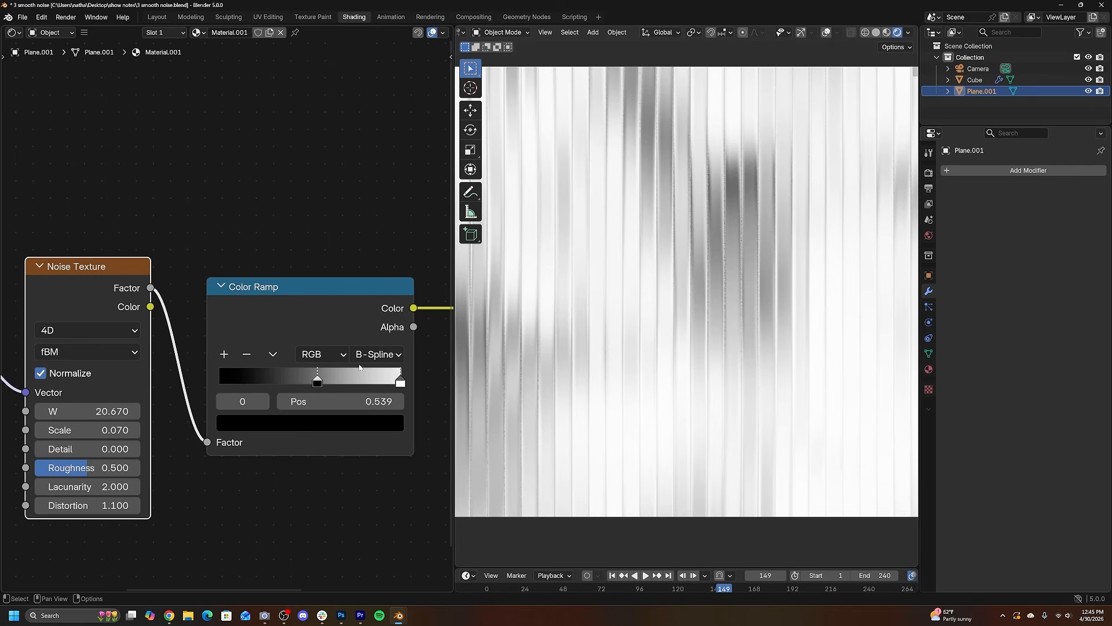
# Add a black stop (#000000FF) right of the Color Ramp's middle and move the first black stop to 0.259
pyautogui.click(224, 354)
pyautogui.click(310, 422)
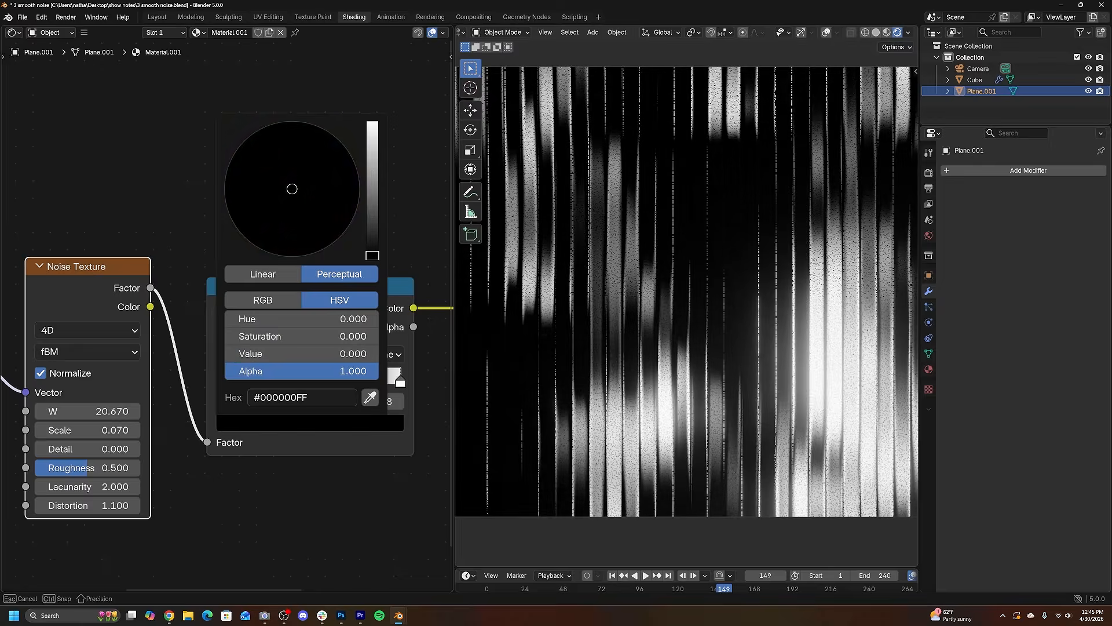
pyautogui.moveTo(317, 380); pyautogui.dragTo(260, 380)
pyautogui.moveTo(358, 382); pyautogui.dragTo(350, 380)
pyautogui.moveTo(245, 380); pyautogui.dragTo(249, 380)
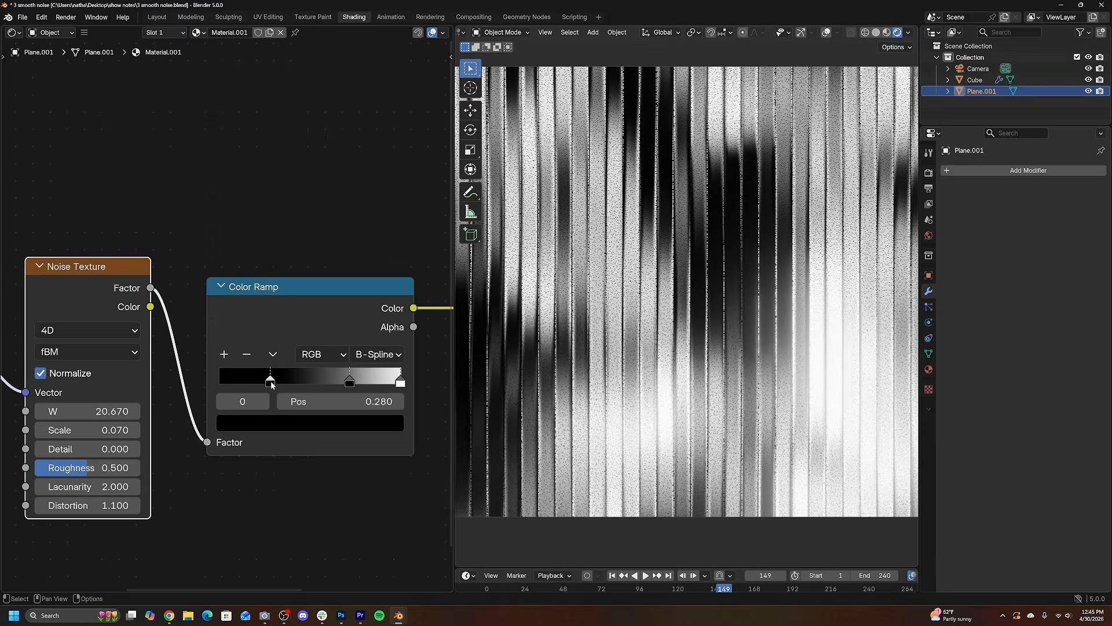
pyautogui.scroll(-2, 711, 235)
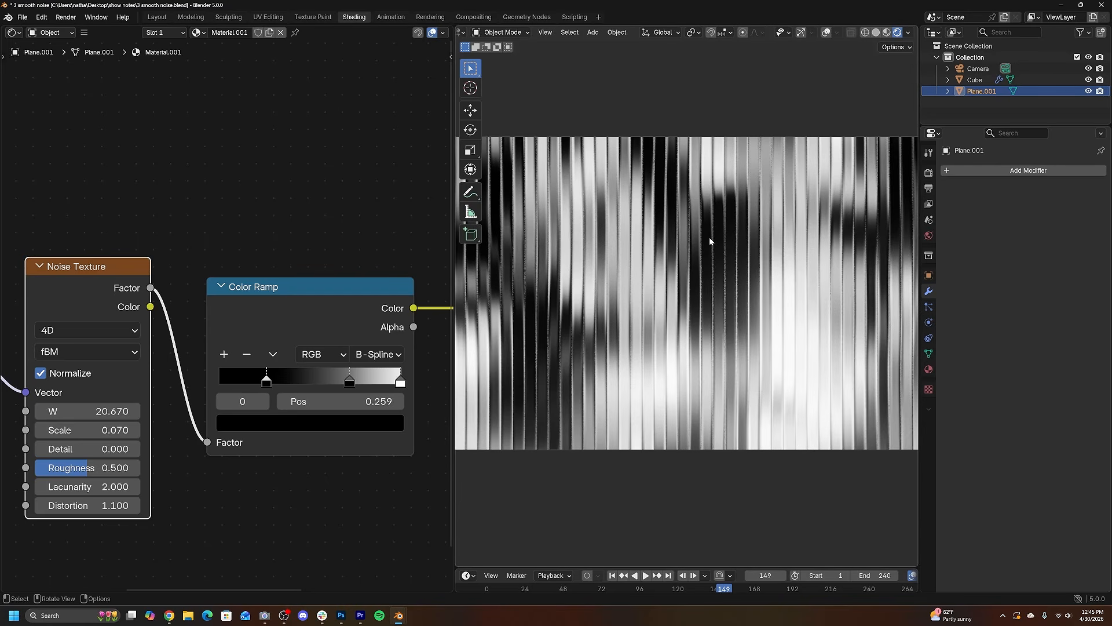
# Try an X scale of 1 on the Mapping node and set it to 2.59
pyautogui.scroll(-4, 220, 381)
pyautogui.moveTo(220, 382); pyautogui.dragTo(412, 333, button='middle')
pyautogui.scroll(3, 277, 443)
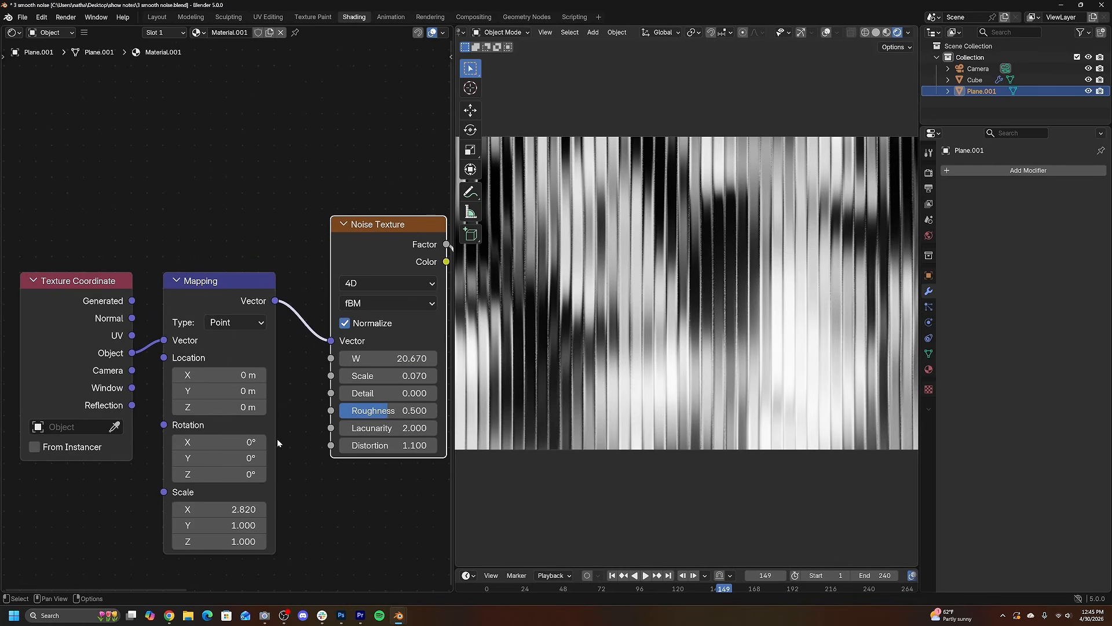
pyautogui.write('1')
pyautogui.press('Return')
pyautogui.moveTo(229, 515); pyautogui.dragTo(334, 515)
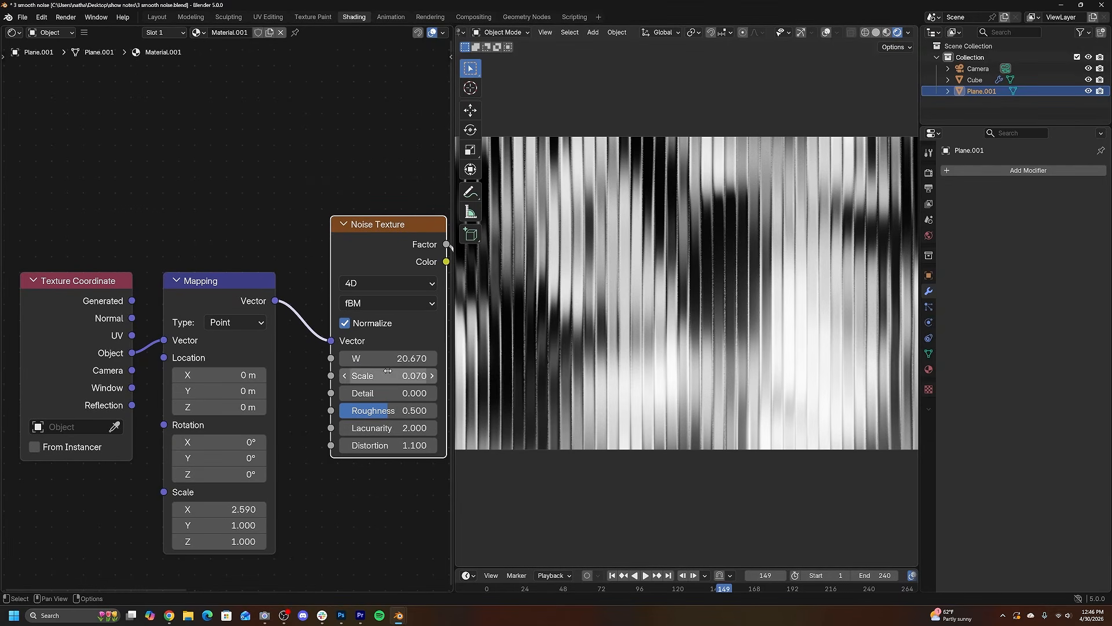
# Shift the Noise Texture's W value back and forth, ending at 19.83
pyautogui.moveTo(391, 369); pyautogui.dragTo(241, 358, button='middle')
pyautogui.moveTo(237, 357); pyautogui.dragTo(371, 357)
pyautogui.moveTo(251, 357); pyautogui.dragTo(139, 357)
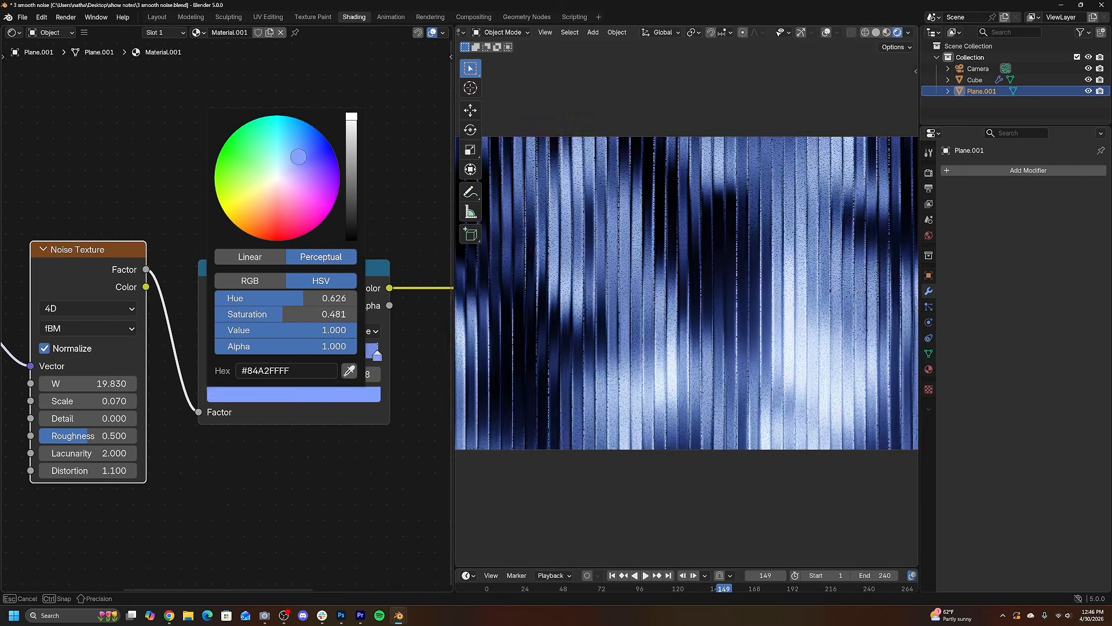
# Recolour the Color Ramp's end stop light cyan and shift the Noise Texture's W value to 44.33 and back down
pyautogui.moveTo(299, 156); pyautogui.dragTo(283, 153)
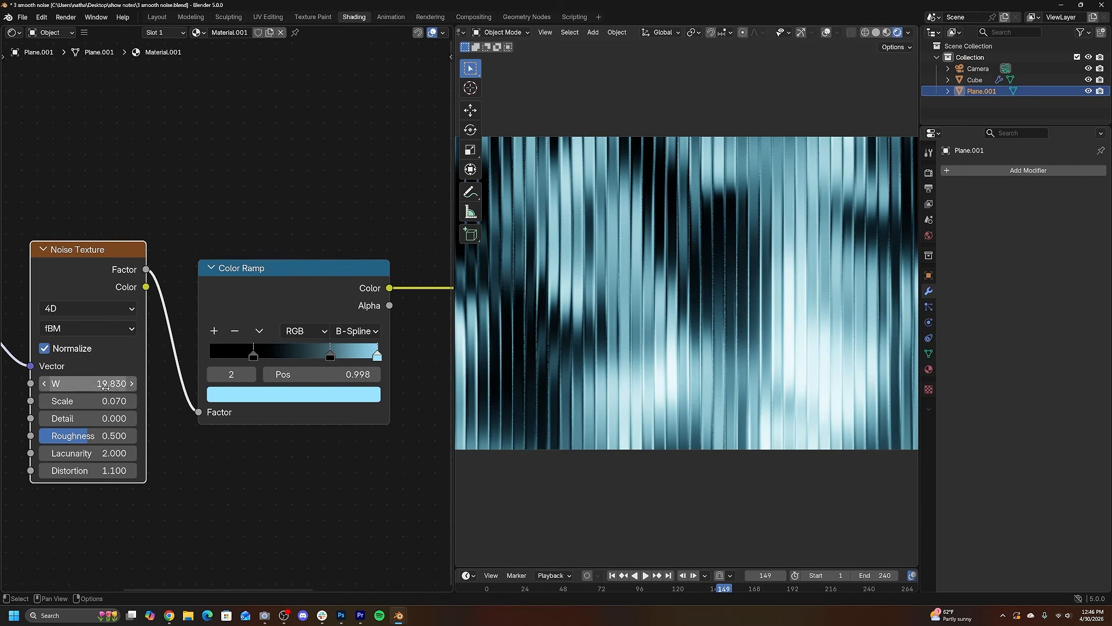
pyautogui.moveTo(87, 383); pyautogui.dragTo(178, 384)
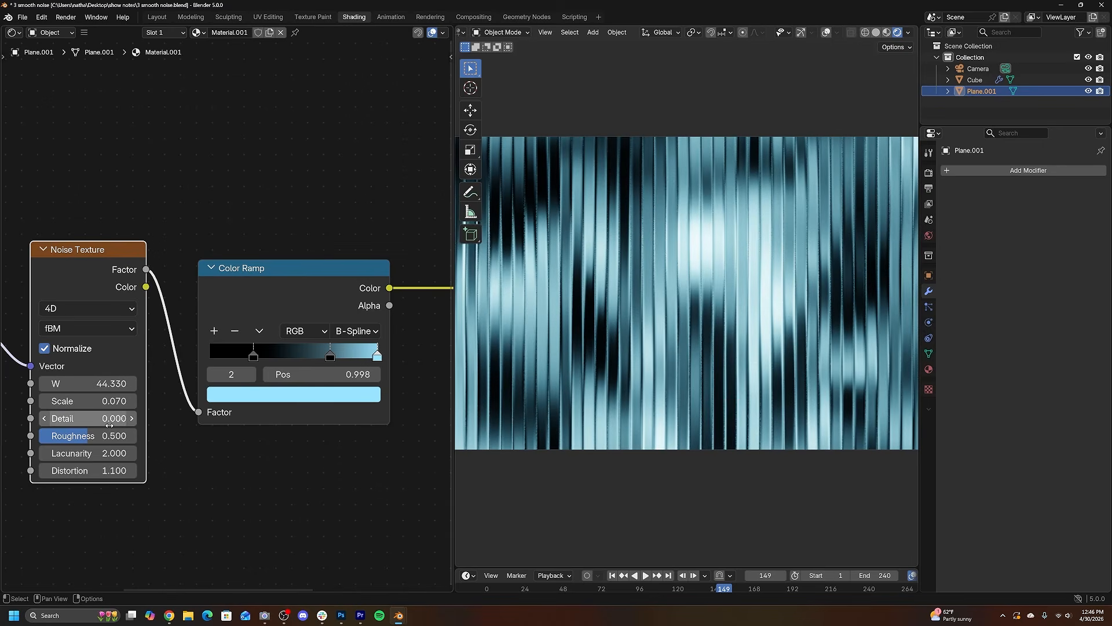
pyautogui.moveTo(99, 383); pyautogui.dragTo(34, 384)
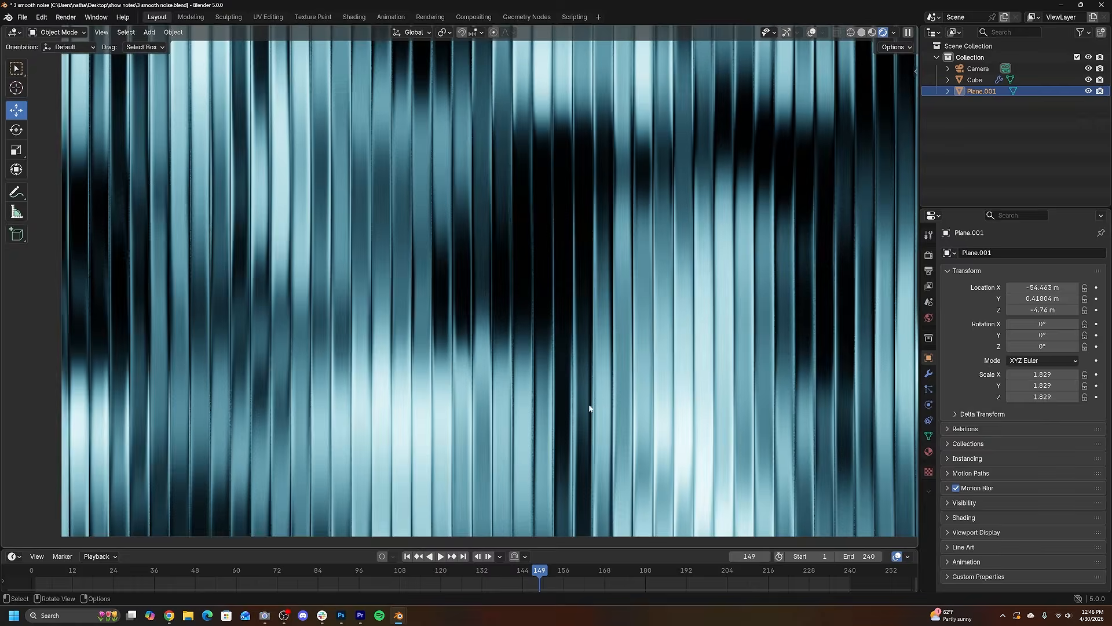
# Set Plane.001's Z location to 0 m and check the ribbed glass from an angle and through the camera
pyautogui.moveTo(590, 408); pyautogui.dragTo(611, 285, button='middle')
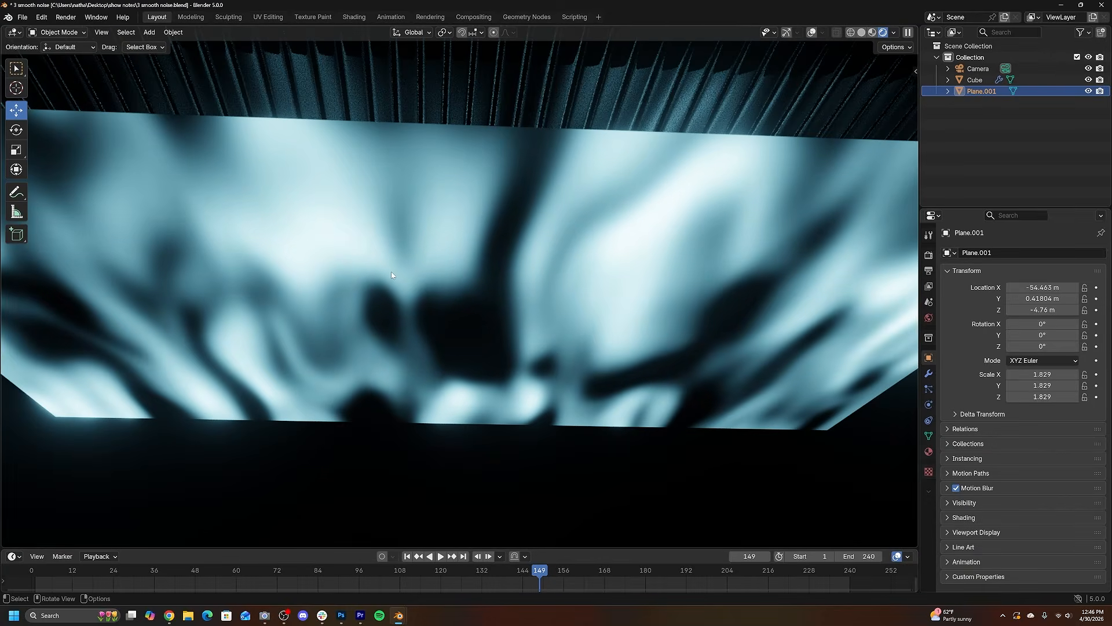
pyautogui.moveTo(391, 275); pyautogui.dragTo(400, 298, button='middle')
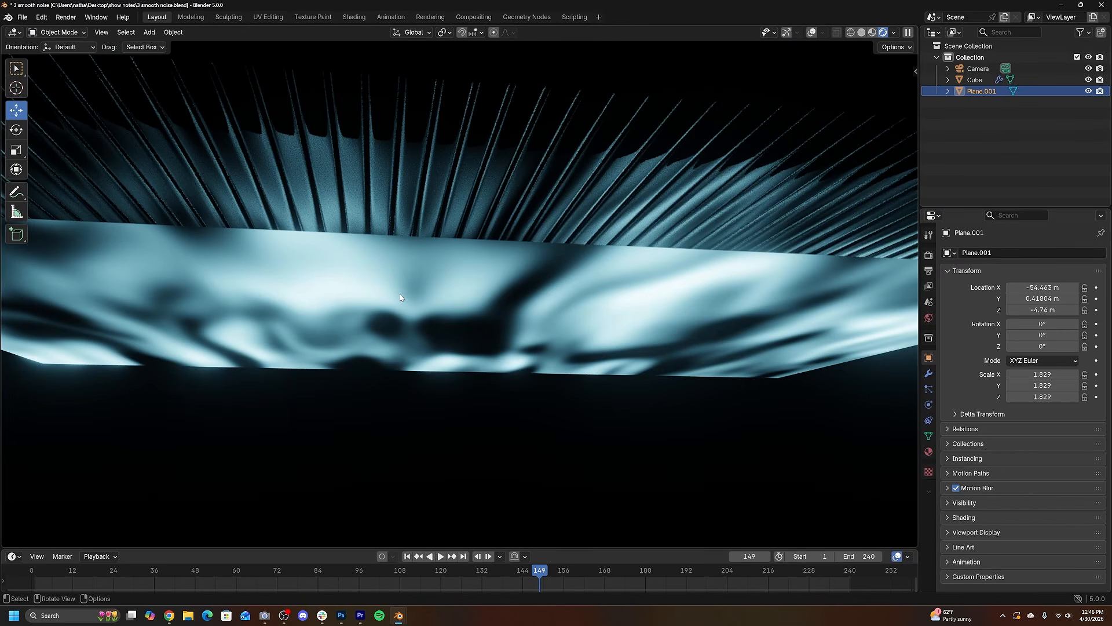
pyautogui.press('KP_0')
pyautogui.click(1053, 310)
pyautogui.write('0')
pyautogui.press('Return')
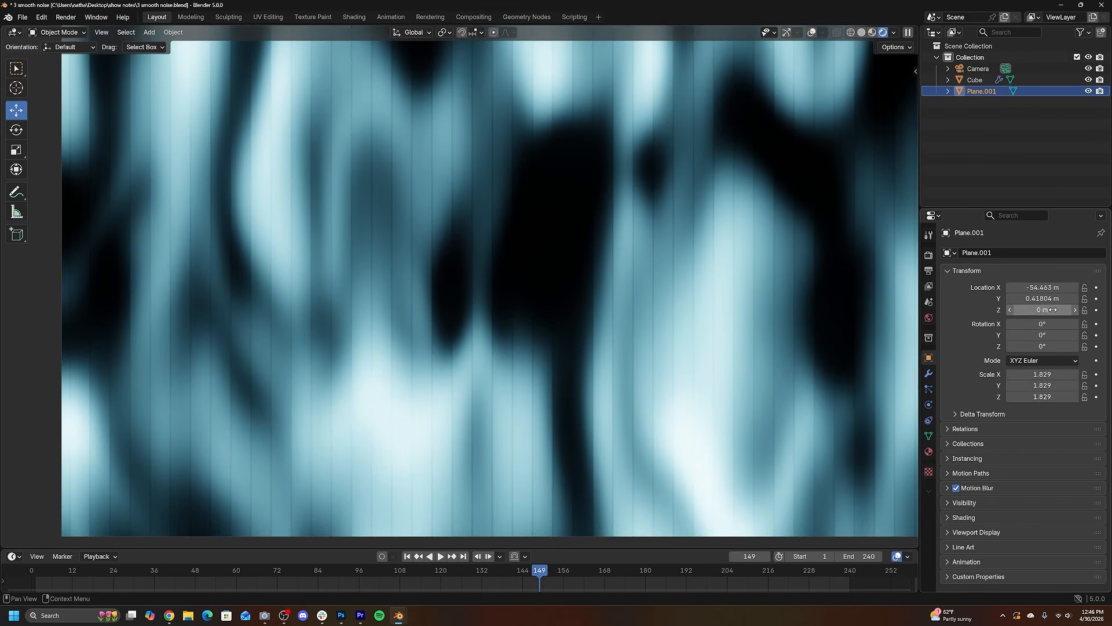
pyautogui.moveTo(646, 346); pyautogui.dragTo(574, 294, button='middle')
pyautogui.press('KP_0')
pyautogui.scroll(1, 574, 295)
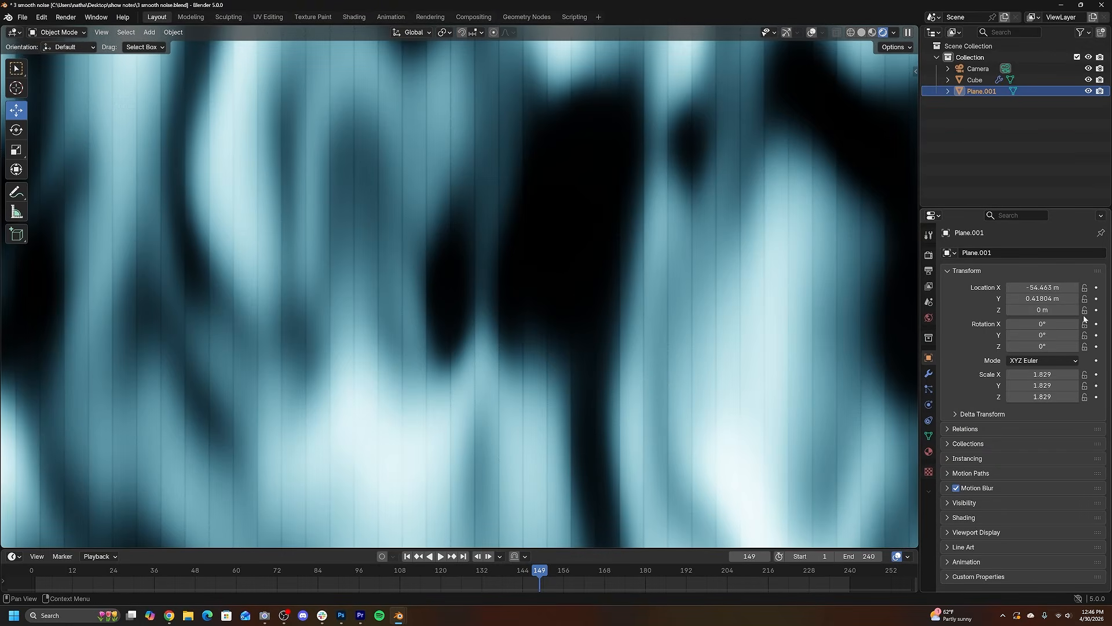
# Try Z locations of -3.99 m, -16.95 m and 0 m for Plane.001 and settle on -3.59 m
pyautogui.moveTo(1042, 309); pyautogui.dragTo(991, 309)
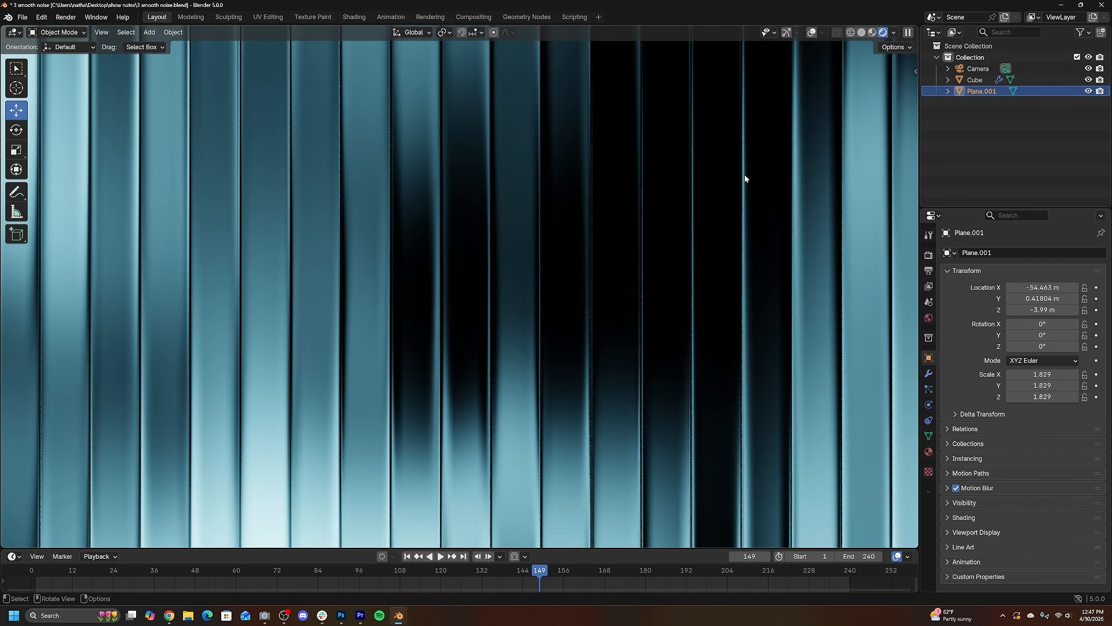
pyautogui.scroll(-5, 610, 327)
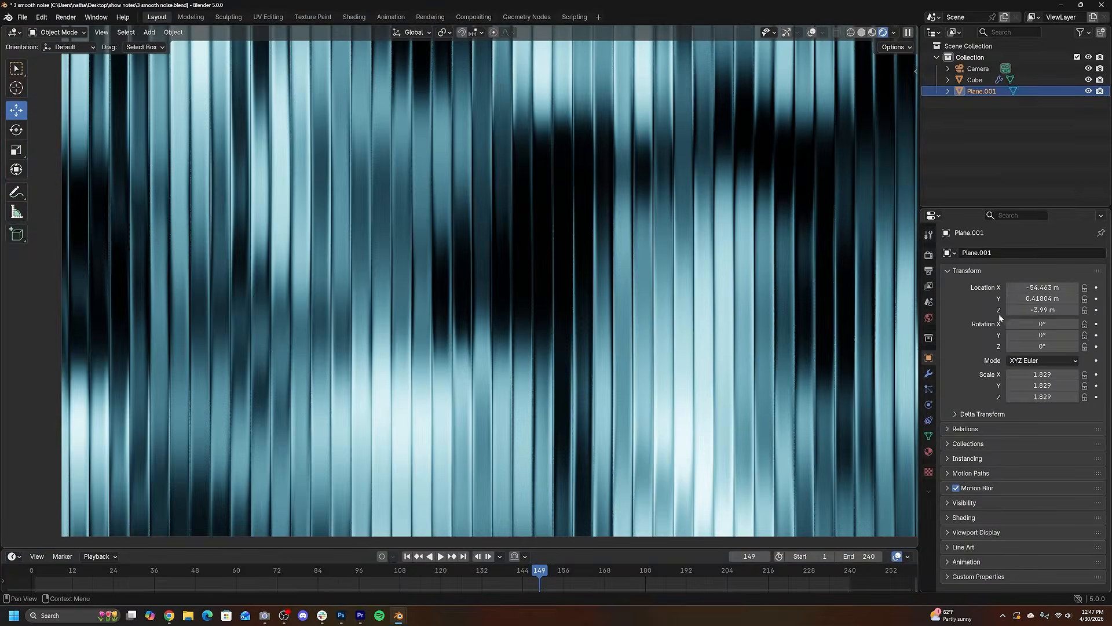
pyautogui.moveTo(1050, 310); pyautogui.dragTo(997, 310)
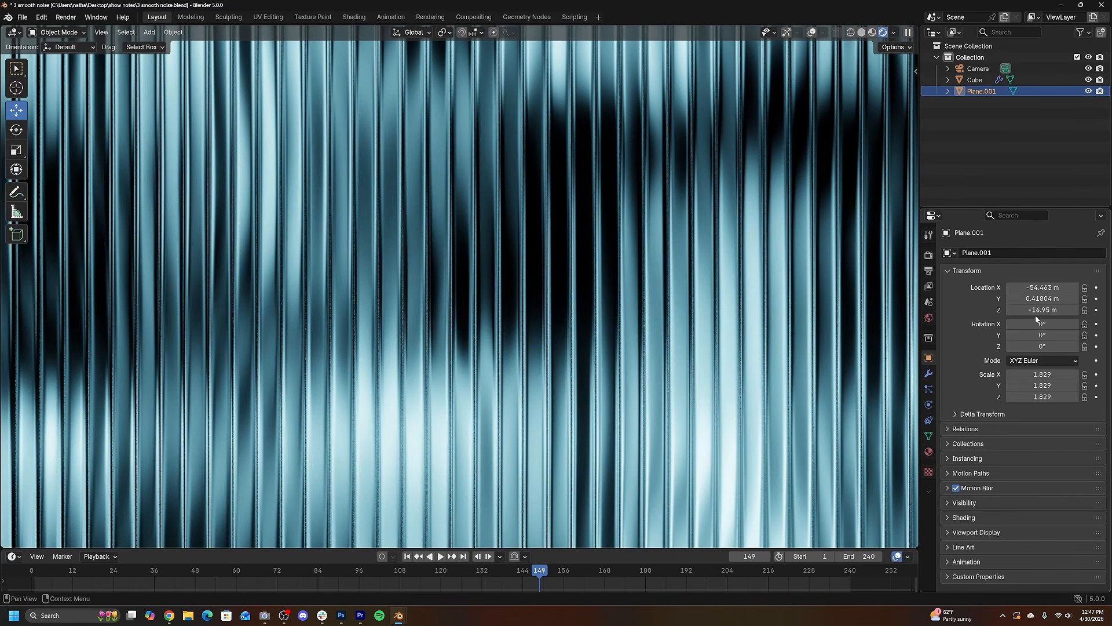
pyautogui.press('Return')
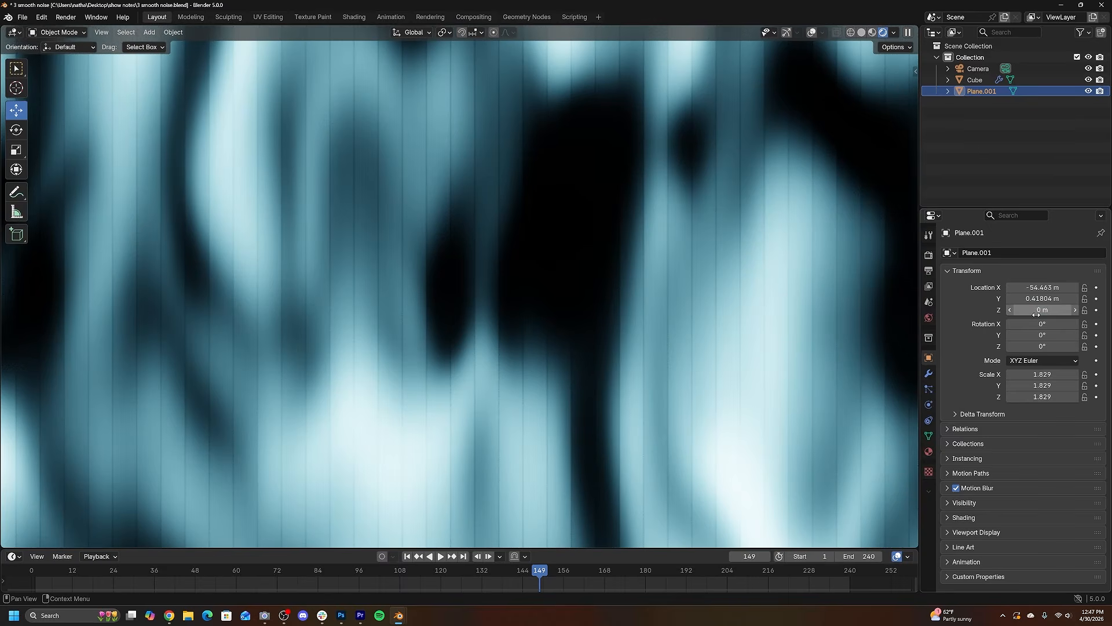
pyautogui.hotkey('ctrl', 'z')
pyautogui.click(1048, 313)
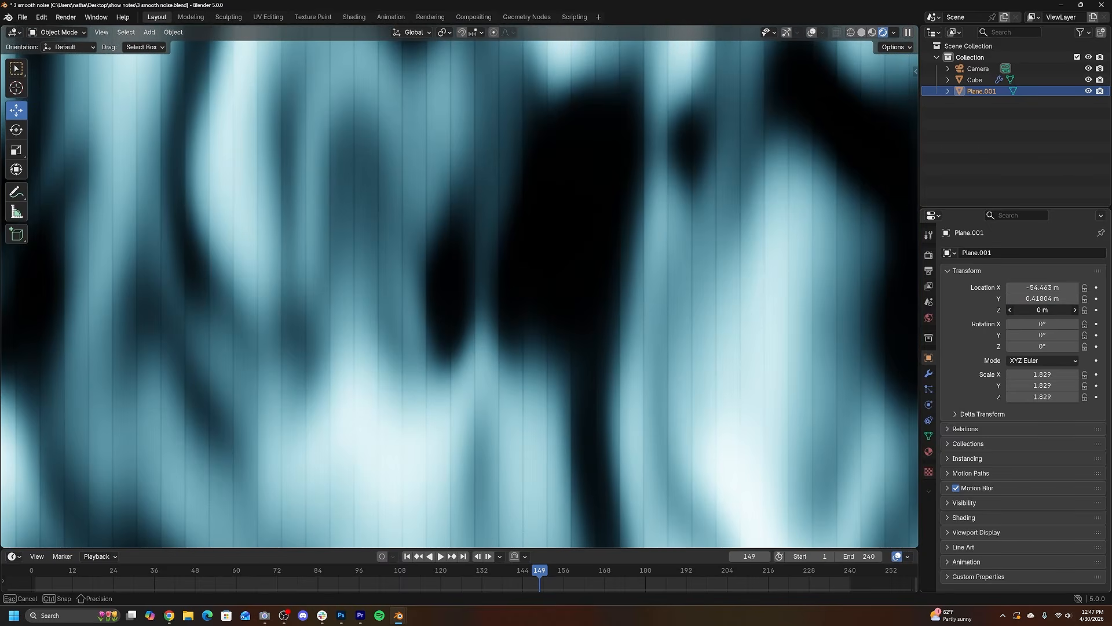
pyautogui.moveTo(1042, 310); pyautogui.dragTo(1019, 309)
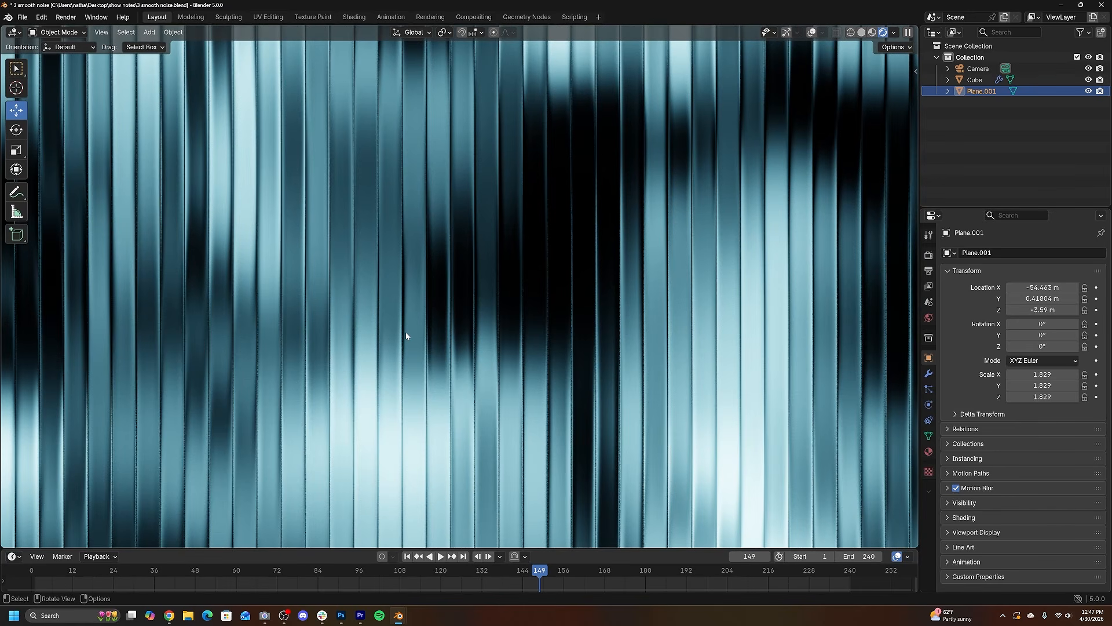
pyautogui.scroll(-3, 406, 336)
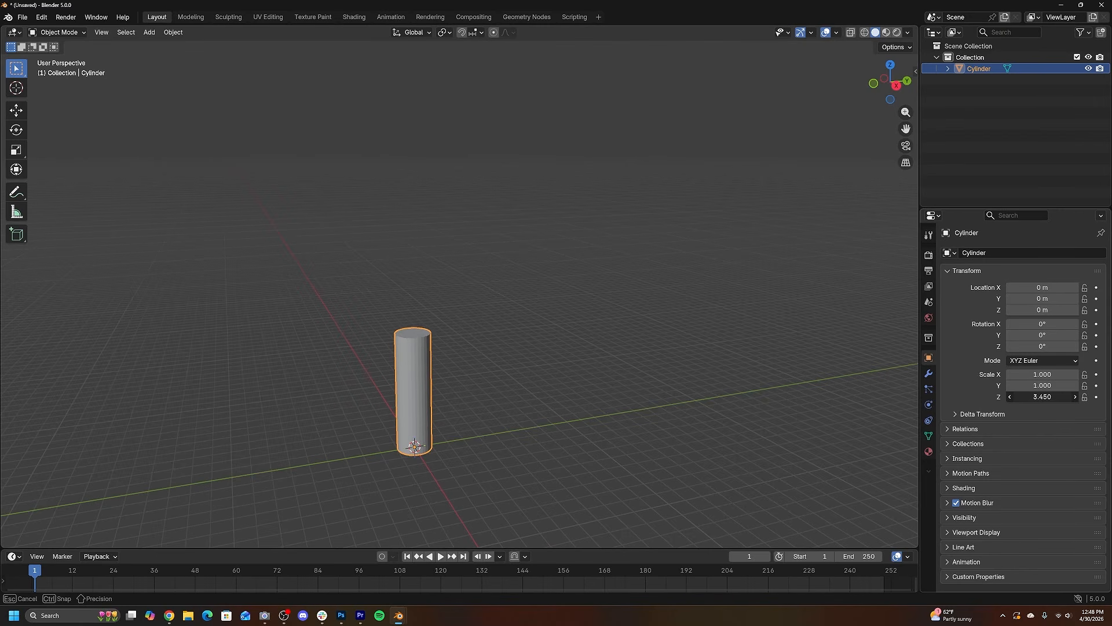
# Stretch the cylinder to a Z scale of 15.91 and shrink its bottom end face to about 0.17 of its size
pyautogui.moveTo(1042, 396); pyautogui.dragTo(1043, 396)
pyautogui.scroll(-3, 583, 385)
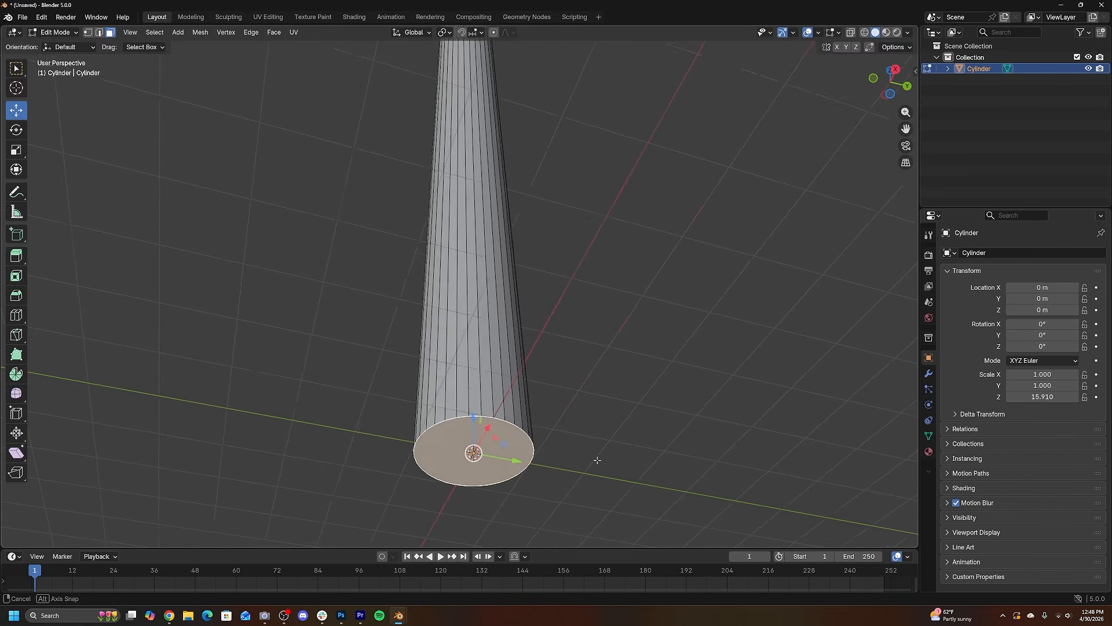
pyautogui.press('s')
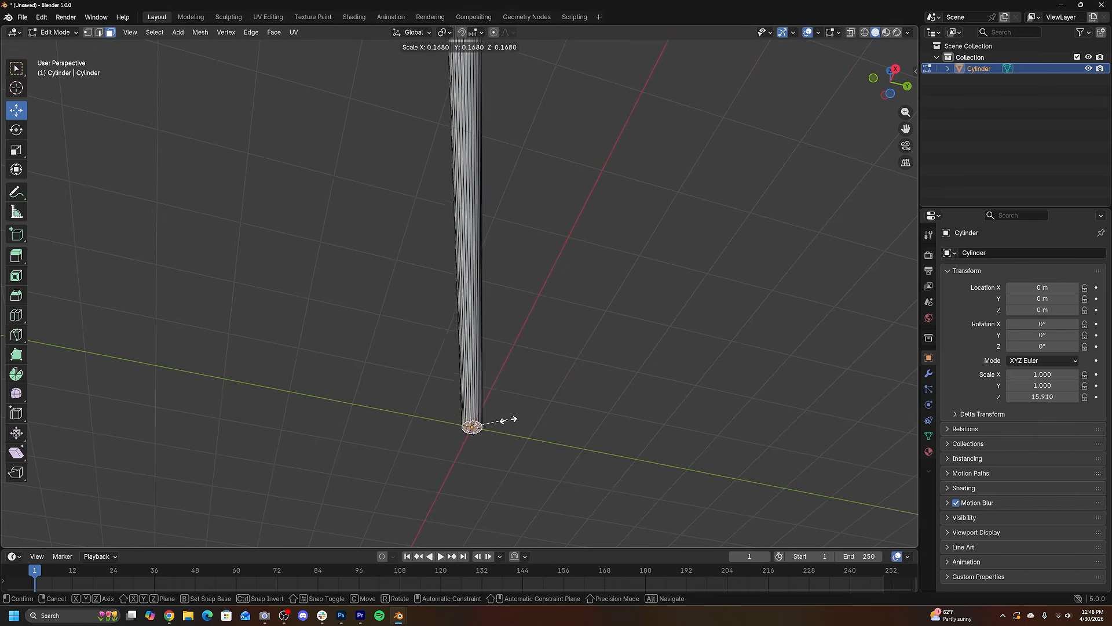
pyautogui.click(505, 417)
pyautogui.press('Tab')
pyautogui.scroll(-3, 498, 370)
pyautogui.moveTo(497, 356); pyautogui.dragTo(469, 404, button='middle')
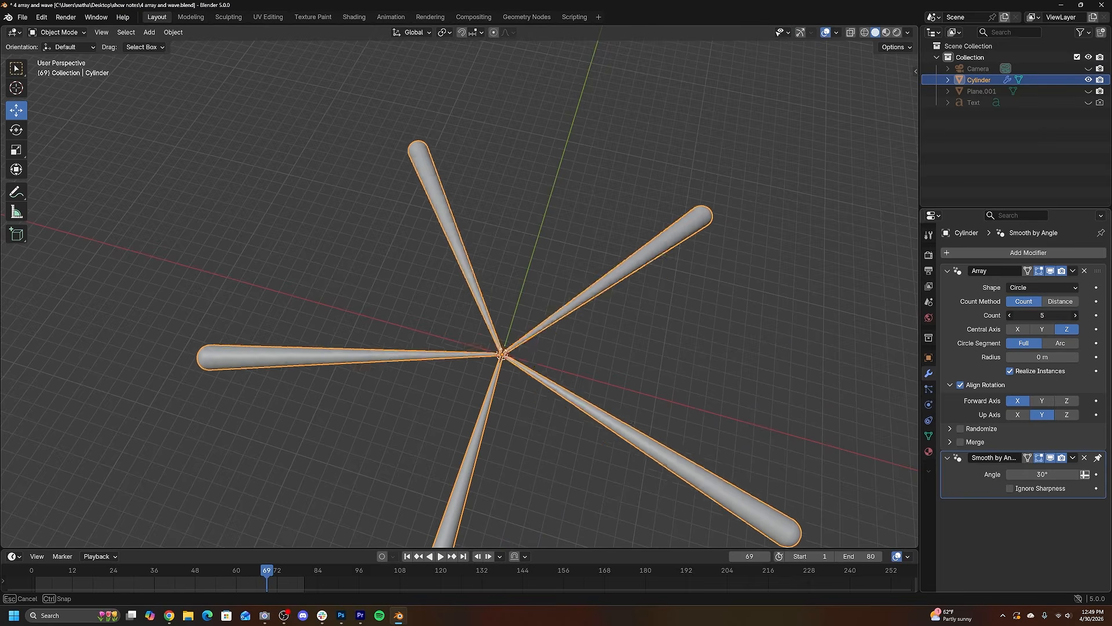
# Raise the count of the circular Array modifier on the tapered cylinder above 5
pyautogui.moveTo(1042, 315); pyautogui.dragTo(1111, 315)
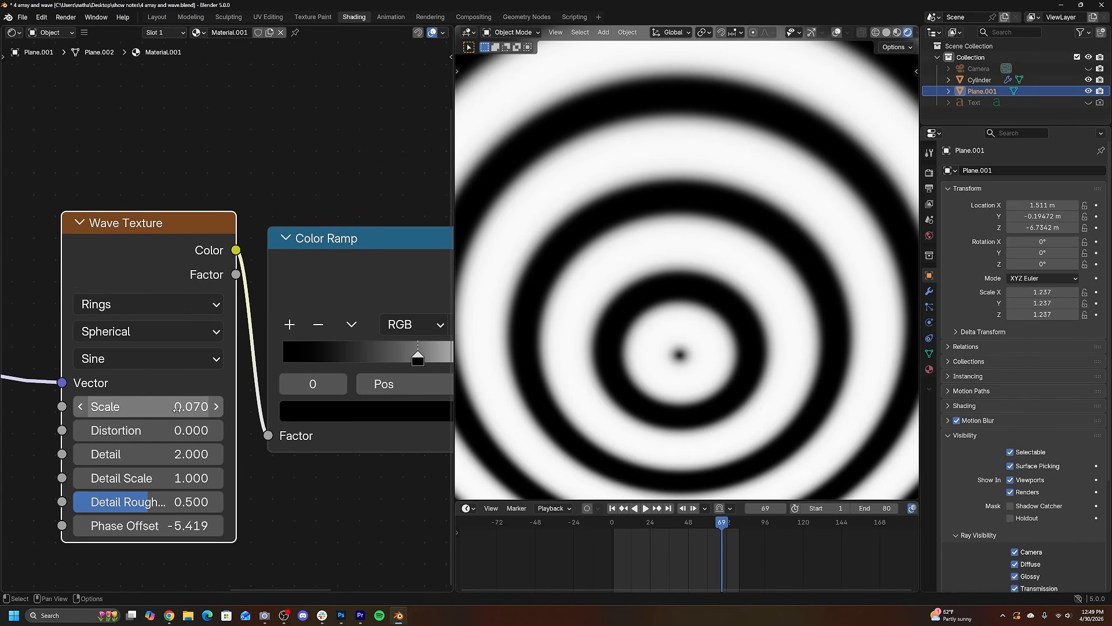
# Shift the ring Wave Texture's phase offset to 21.981
pyautogui.moveTo(165, 520); pyautogui.dragTo(323, 519)
# Set the Color Ramp's interpolation to B-Spline and move its black stop to position 0.572
pyautogui.moveTo(347, 405); pyautogui.dragTo(164, 407, button='middle')
pyautogui.moveTo(225, 364); pyautogui.dragTo(196, 364)
pyautogui.click(289, 328)
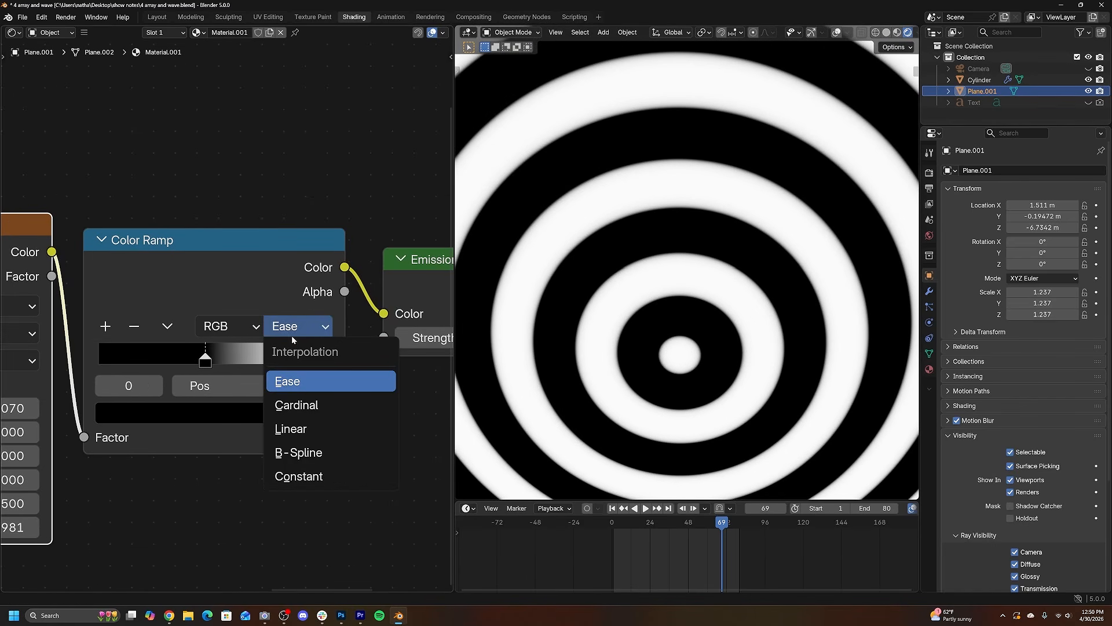
pyautogui.click(319, 451)
pyautogui.moveTo(203, 361); pyautogui.dragTo(230, 360)
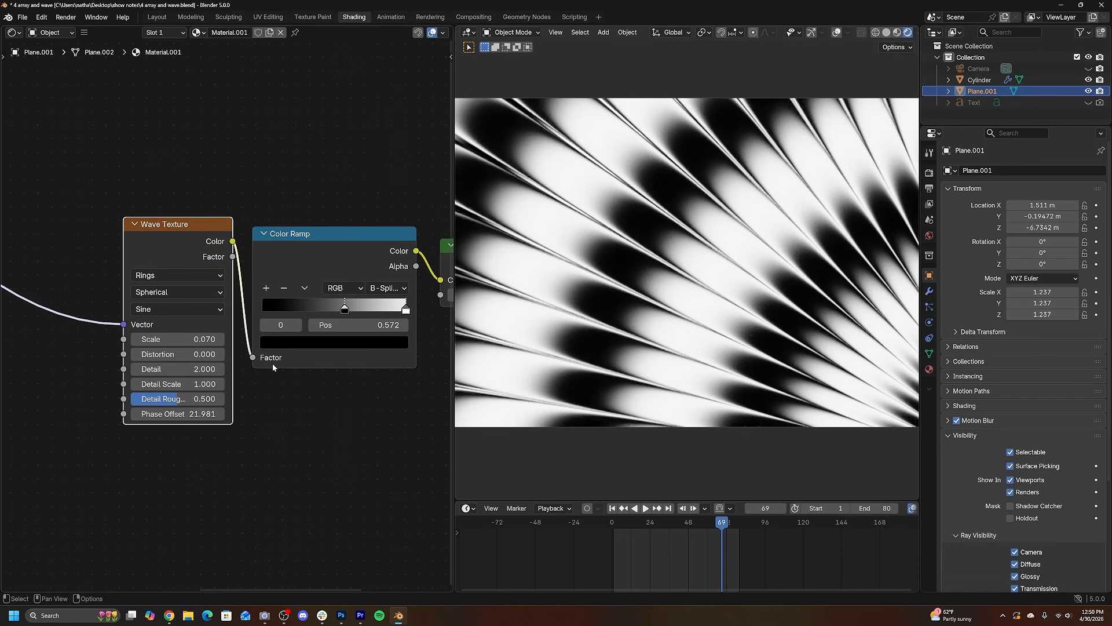
# Shift the Wave Texture's phase offset back and forth, ending at -2.819
pyautogui.scroll(2, 232, 324)
pyautogui.moveTo(174, 413); pyautogui.dragTo(220, 414)
pyautogui.moveTo(192, 450); pyautogui.dragTo(1, 450)
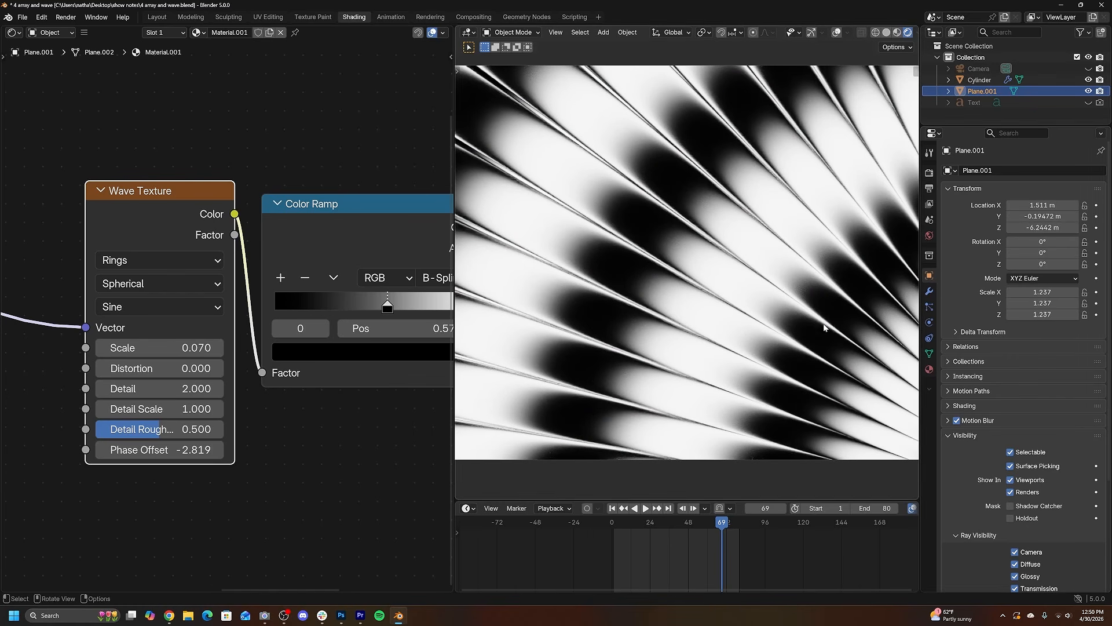
# Try Z locations of -1.8442 m, -8.7542 m and -8.0542 m for Plane.001 and settle on -6.0842 m
pyautogui.moveTo(1045, 227); pyautogui.dragTo(1089, 227)
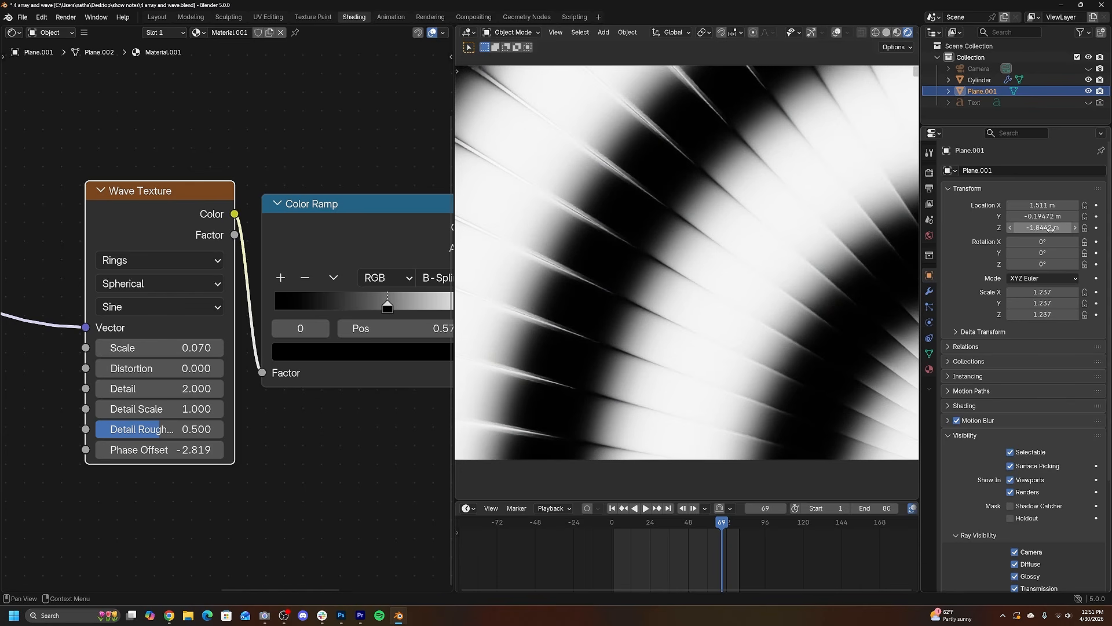
pyautogui.moveTo(1089, 227); pyautogui.dragTo(1025, 228)
pyautogui.keyDown('ctrl'); pyautogui.moveTo(603, 266); pyautogui.dragTo(643, 241, button='middle'); pyautogui.keyUp('ctrl')
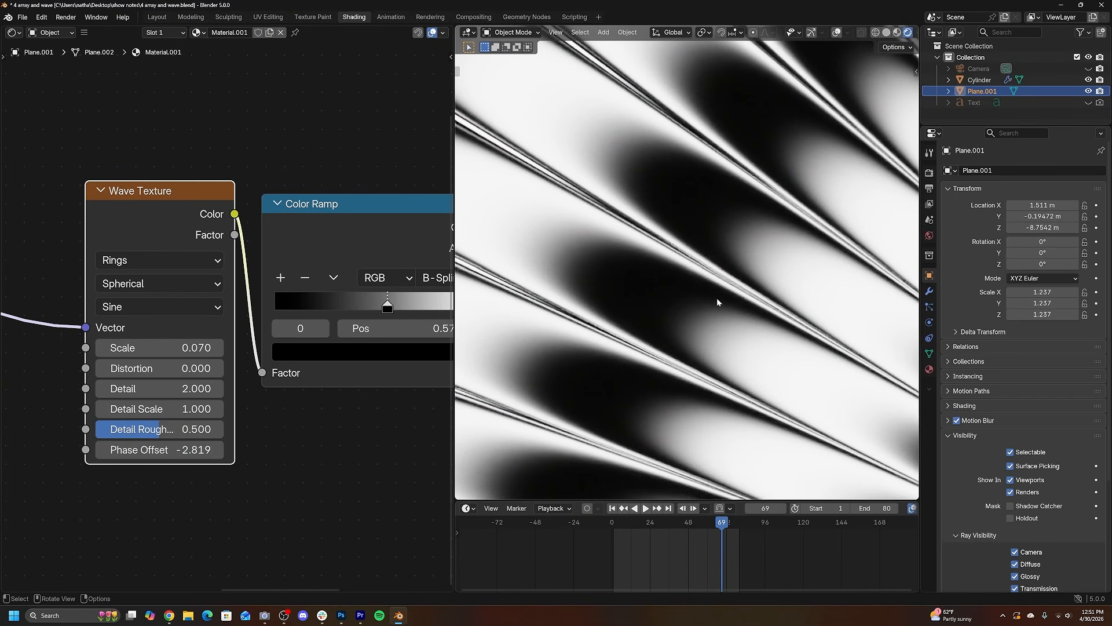
pyautogui.moveTo(1049, 227); pyautogui.dragTo(1074, 228)
pyautogui.keyDown('ctrl'); pyautogui.moveTo(644, 226); pyautogui.dragTo(644, 283, button='middle'); pyautogui.keyUp('ctrl')
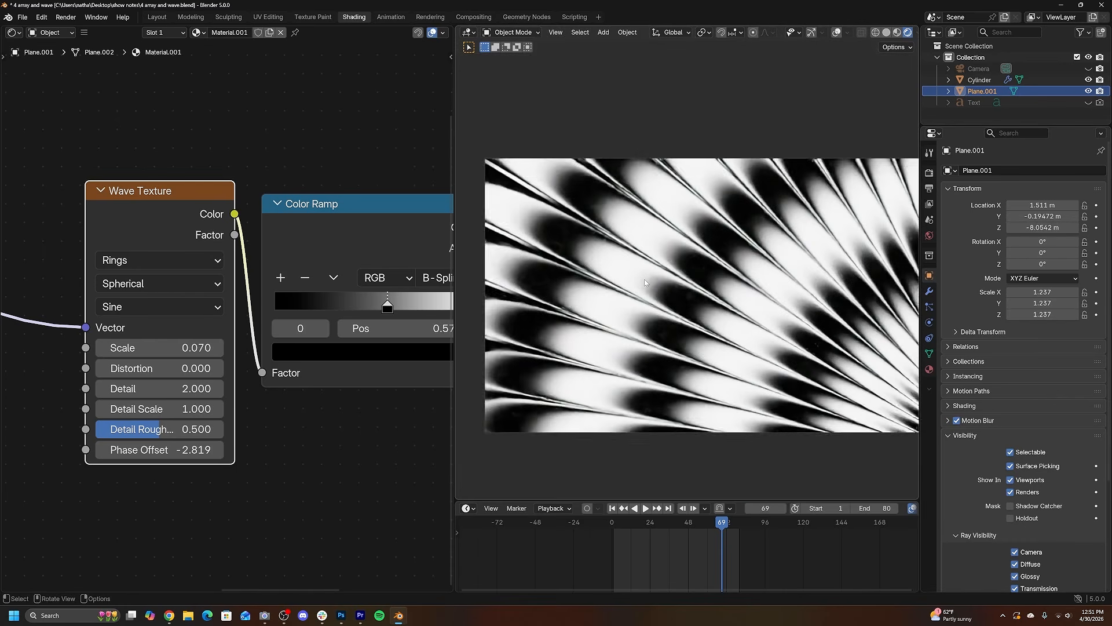
pyautogui.scroll(-1, 645, 282)
pyautogui.moveTo(1048, 228); pyautogui.dragTo(1071, 227)
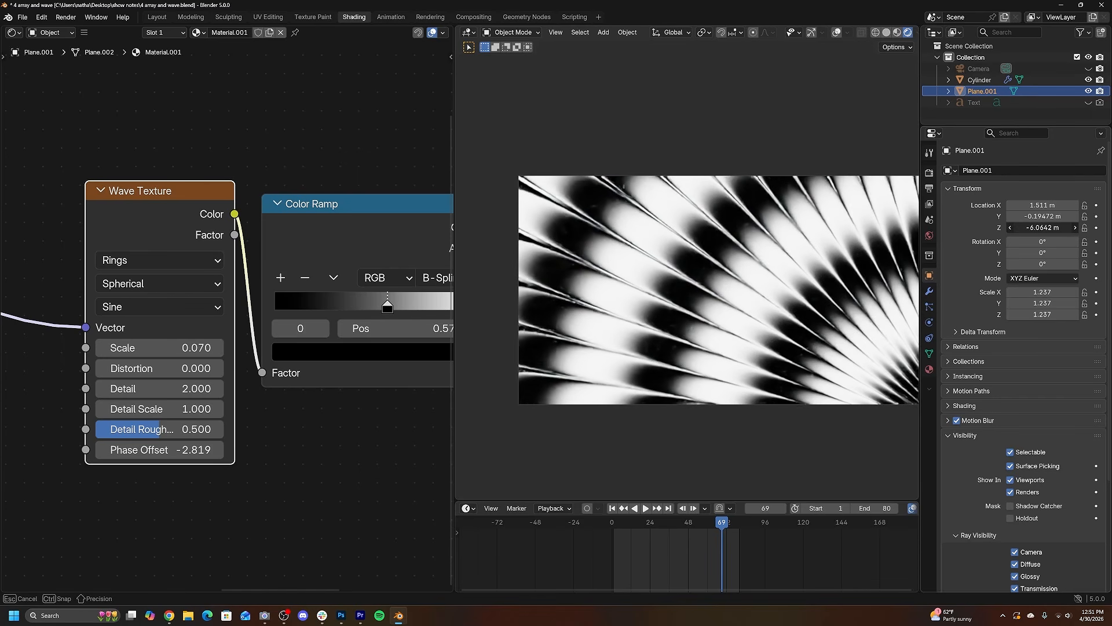
pyautogui.scroll(2, 774, 248)
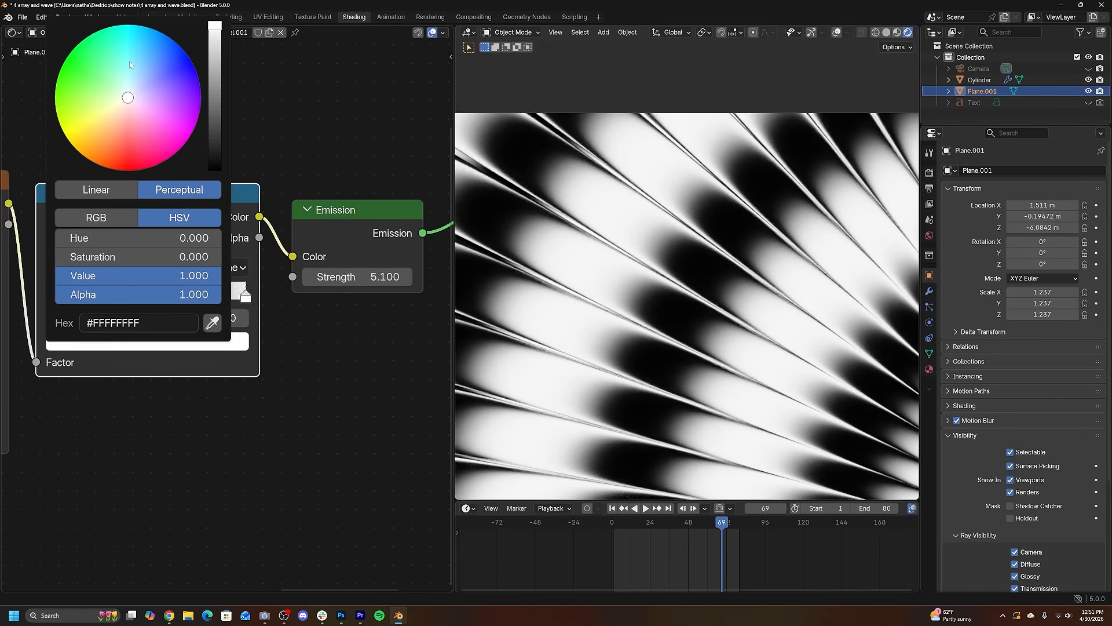
# Tint the Color Ramp's white stop cyan
pyautogui.moveTo(133, 62); pyautogui.dragTo(126, 66)
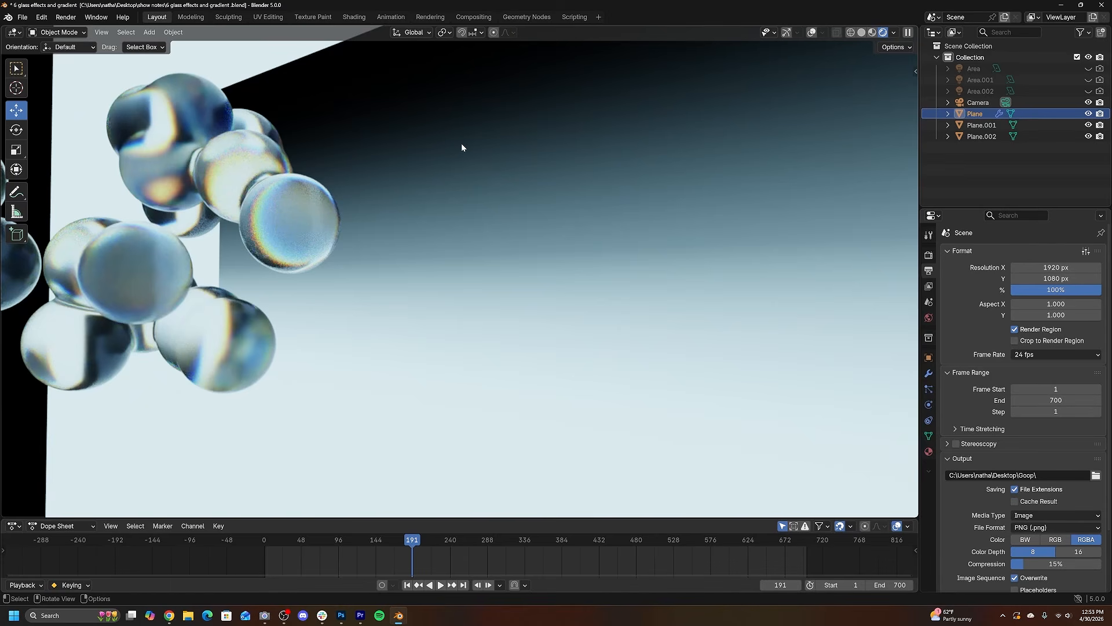
# Examine the refraction and colour fringes of the glass spheres up close through the camera
pyautogui.press('KP_0')
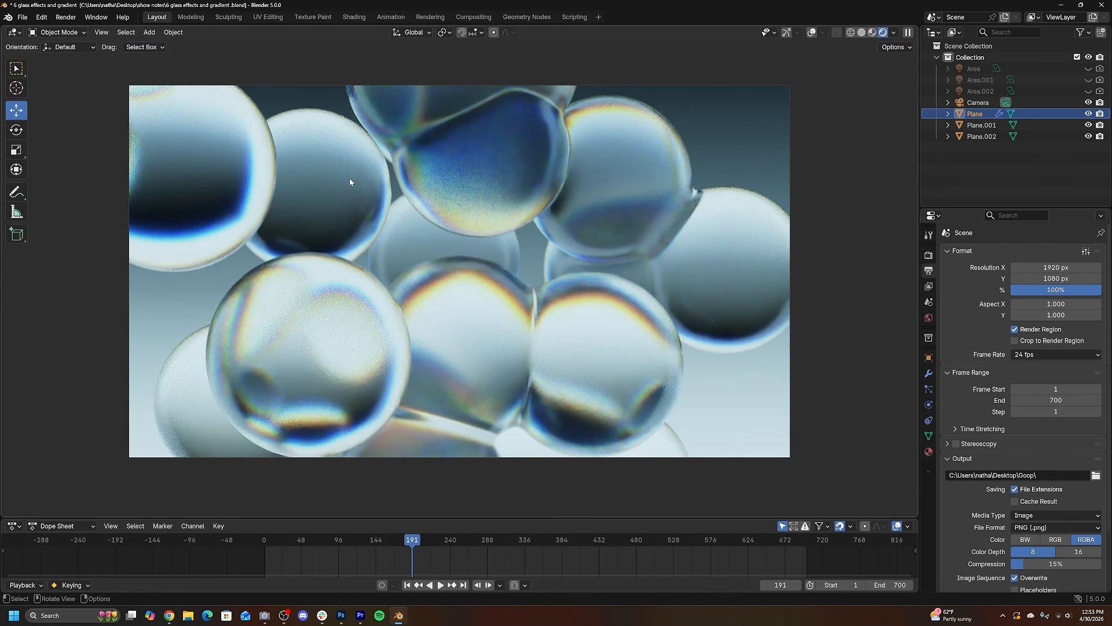
pyautogui.scroll(5, 585, 337)
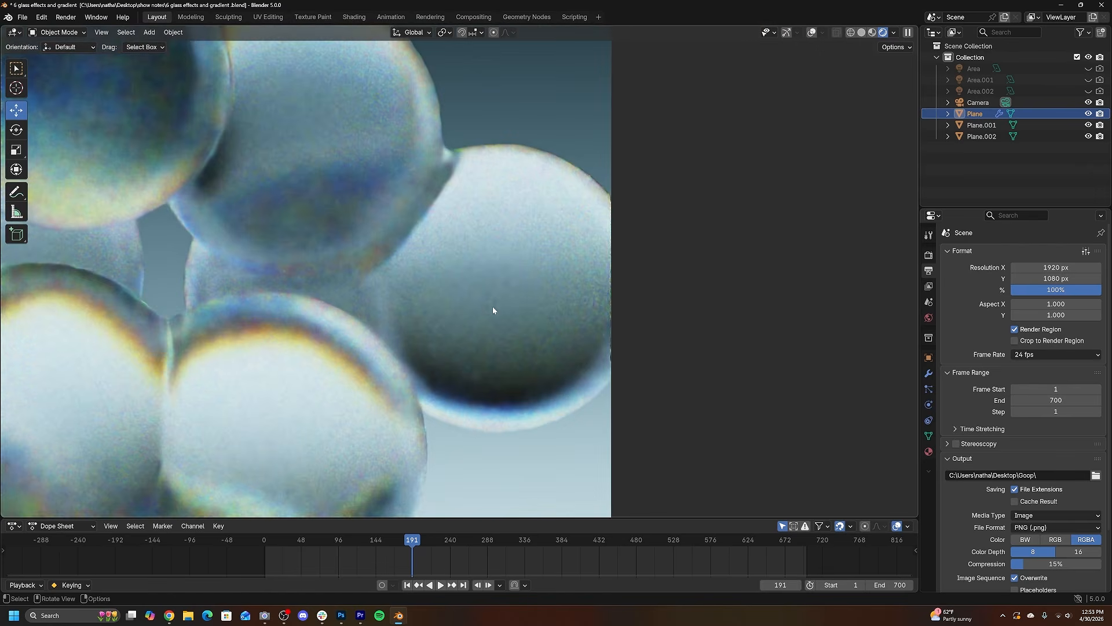
pyautogui.keyDown('shift'); pyautogui.moveTo(492, 307); pyautogui.dragTo(464, 366, button='middle'); pyautogui.keyUp('shift')
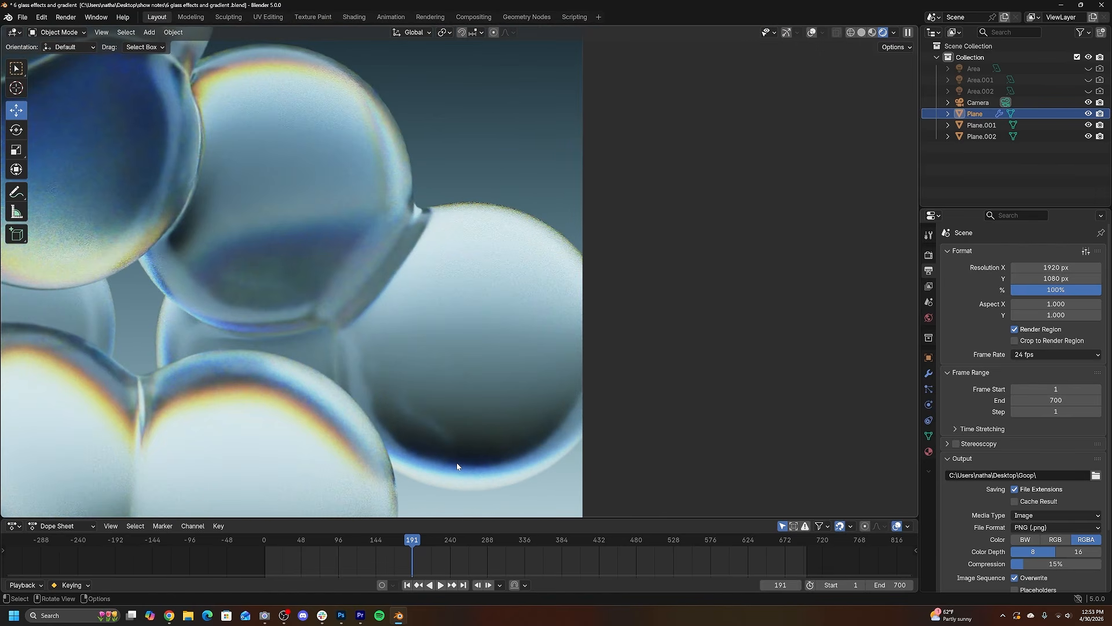
pyautogui.keyDown('shift'); pyautogui.moveTo(518, 408); pyautogui.dragTo(470, 416, button='middle'); pyautogui.keyUp('shift')
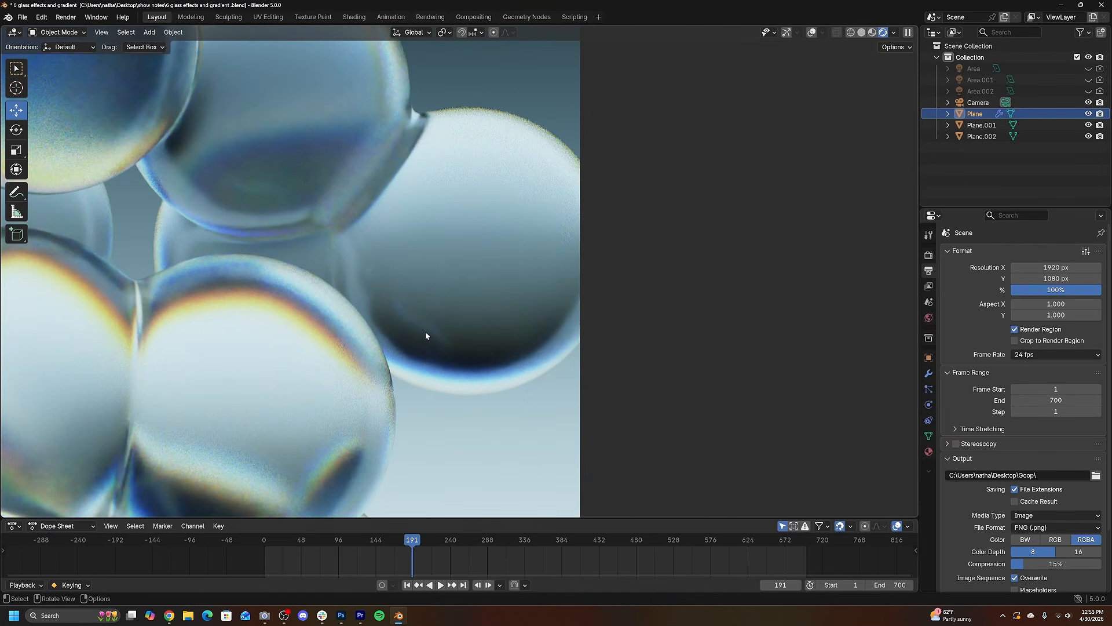
pyautogui.scroll(-5, 429, 335)
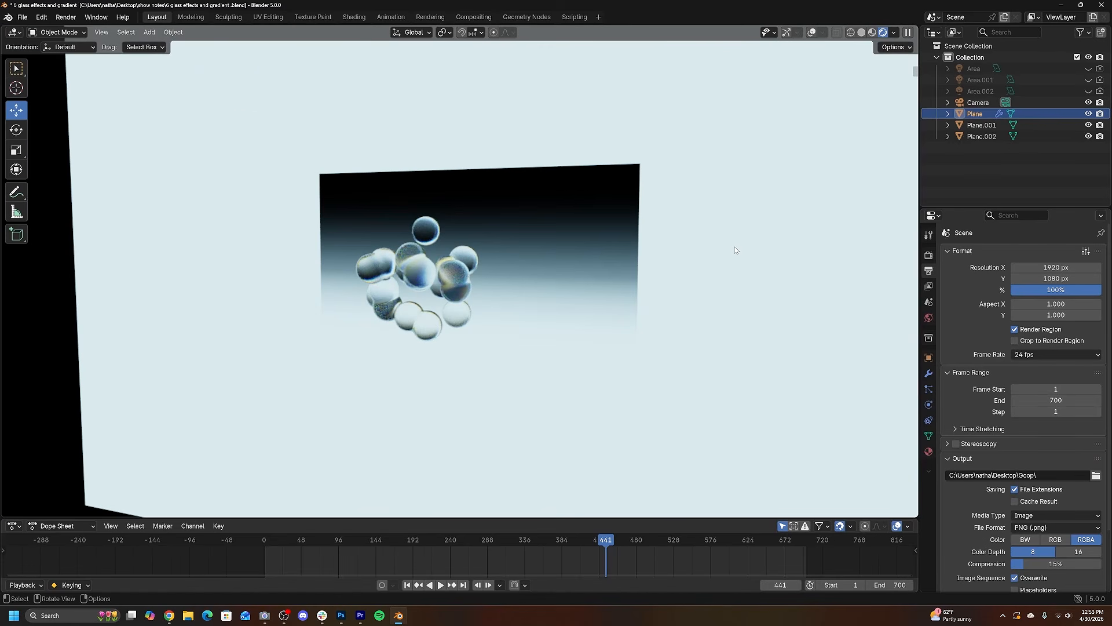
# Hide Plane.002 in the camera view to compare the spheres' reflections, and show it again
pyautogui.press('KP_0')
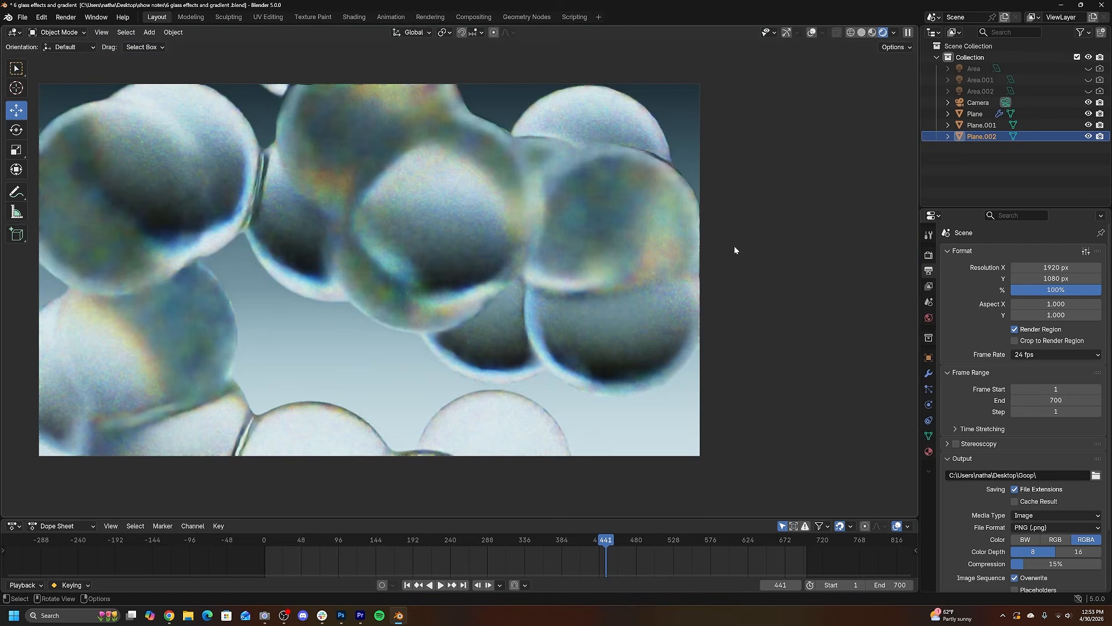
pyautogui.press('h')
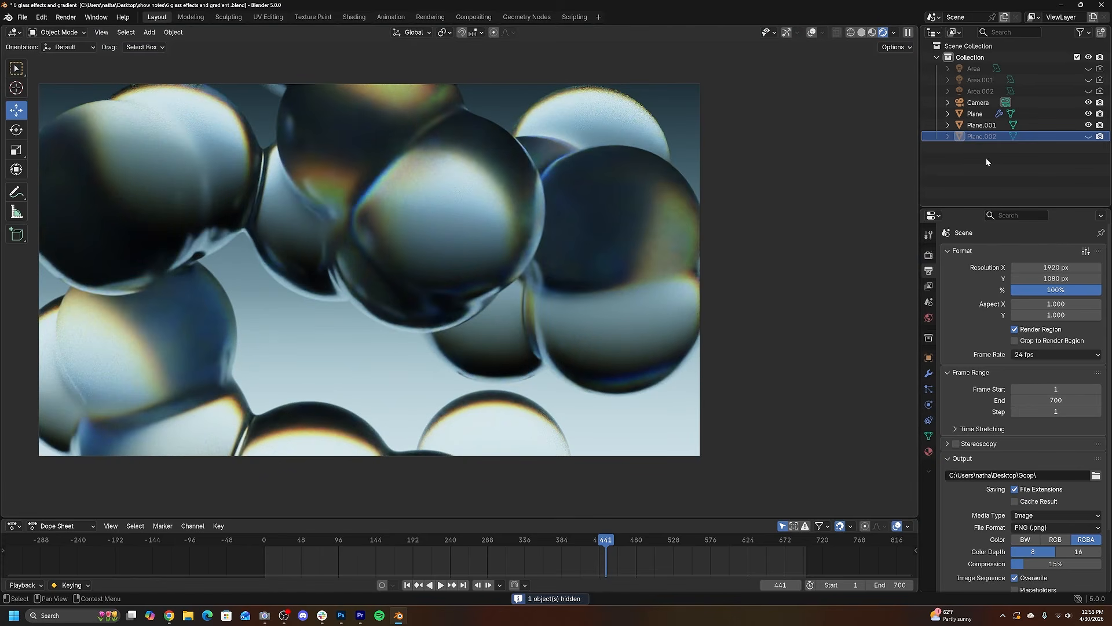
pyautogui.click(1088, 136)
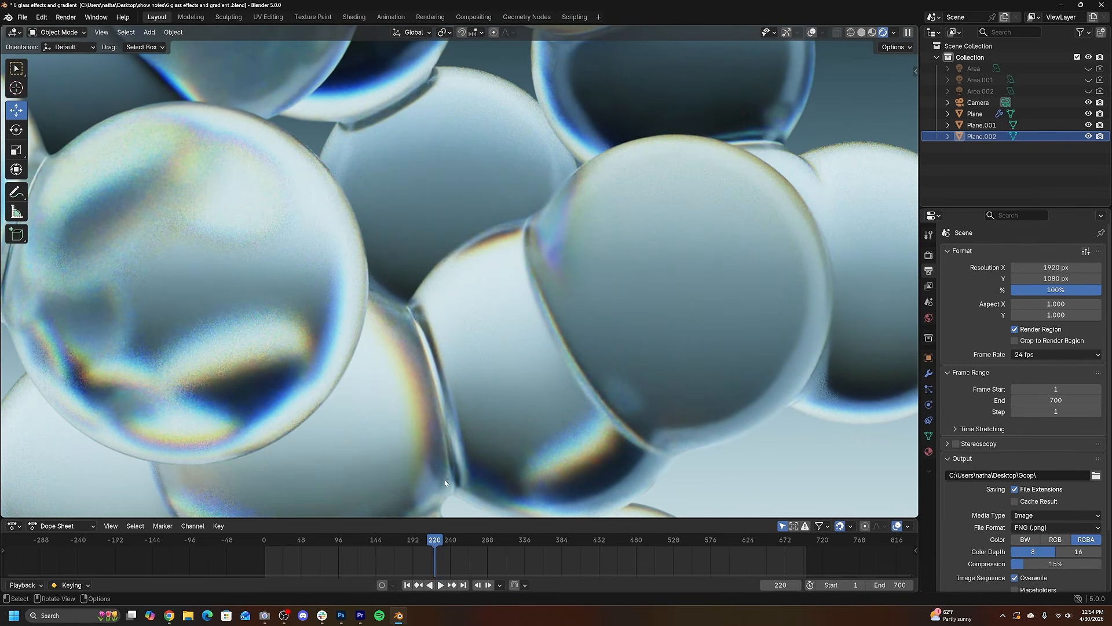
# Set the Glass BSDF roughness of the spheres' material to 0.200
pyautogui.keyDown('shift'); pyautogui.moveTo(565, 343); pyautogui.dragTo(567, 215, button='middle'); pyautogui.keyUp('shift')
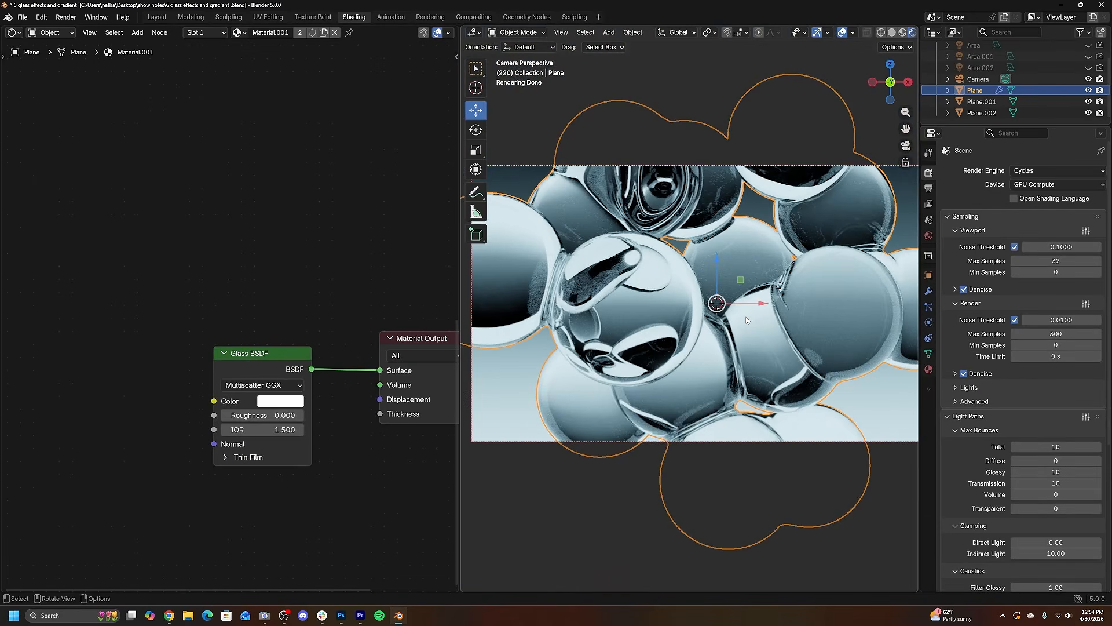
pyautogui.scroll(2, 747, 320)
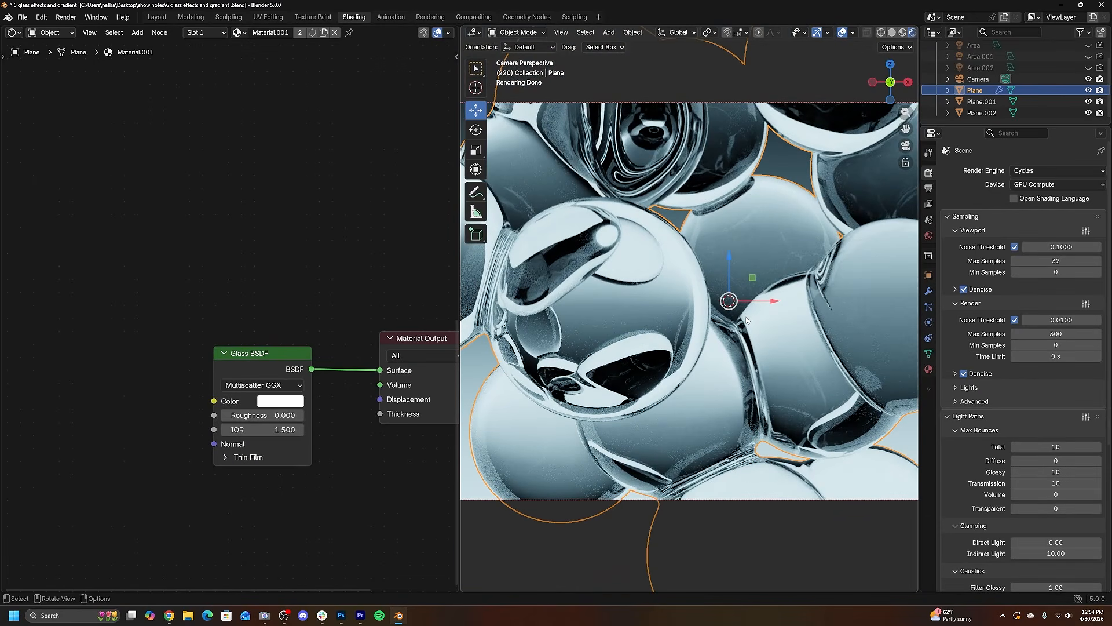
pyautogui.scroll(1, 281, 426)
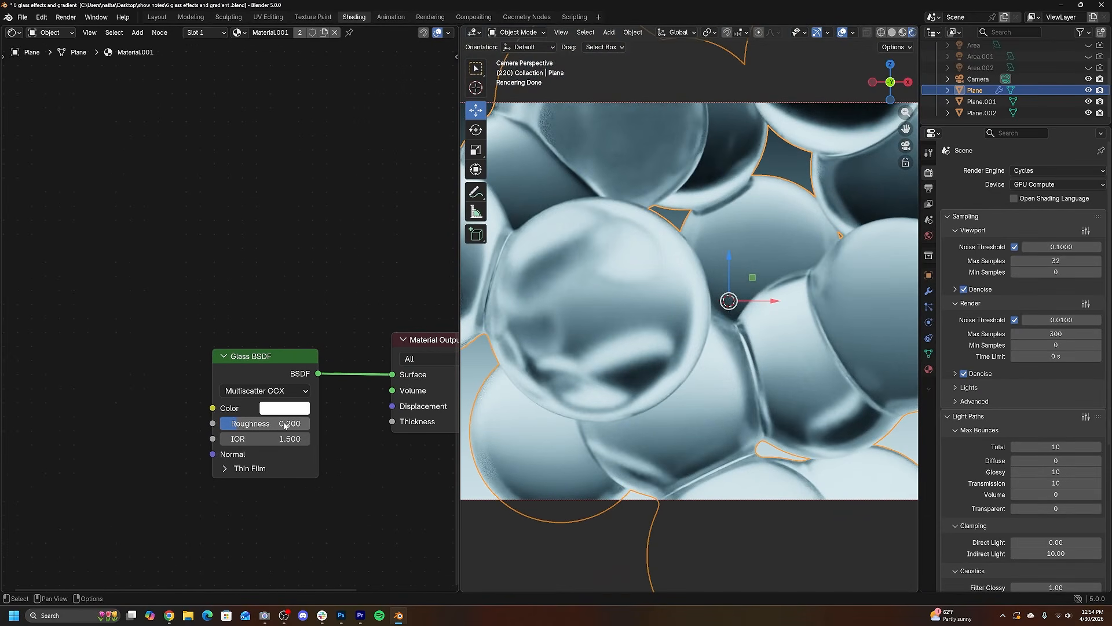
pyautogui.scroll(-2, 663, 327)
pyautogui.scroll(2, 680, 328)
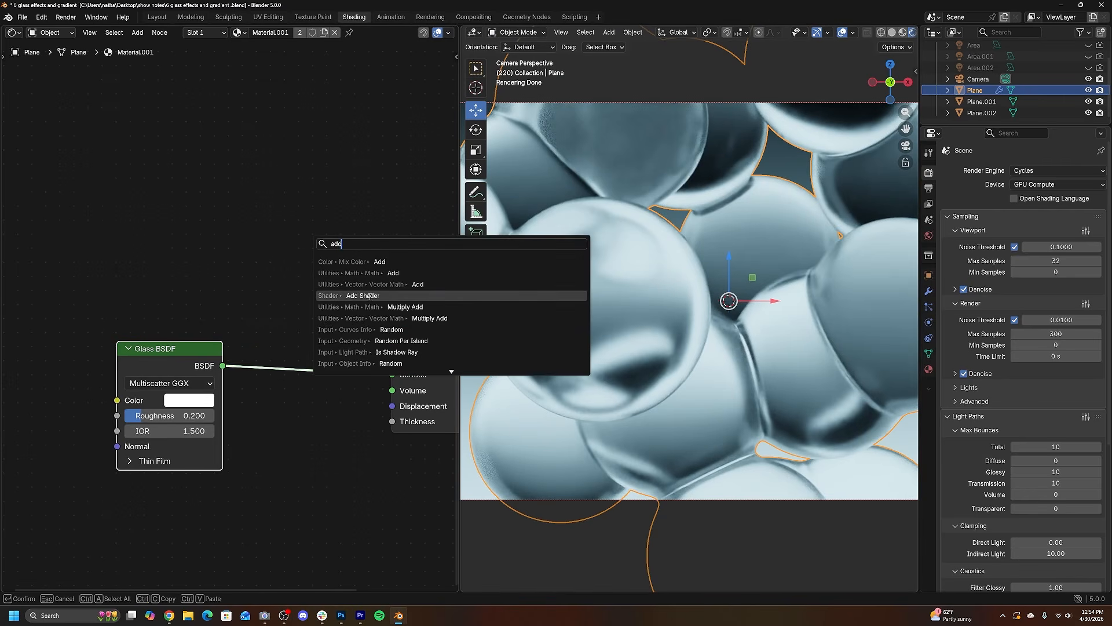
# Insert an Add Shader node between the Glass BSDF and the Material Output, and place a duplicate feeding its second shader input
pyautogui.click(367, 296)
pyautogui.click(262, 342)
pyautogui.moveTo(259, 353); pyautogui.dragTo(278, 257, button='middle')
pyautogui.moveTo(218, 280); pyautogui.dragTo(141, 260)
pyautogui.click(337, 268)
pyautogui.hotkey('shift', 'd')
pyautogui.click(203, 368)
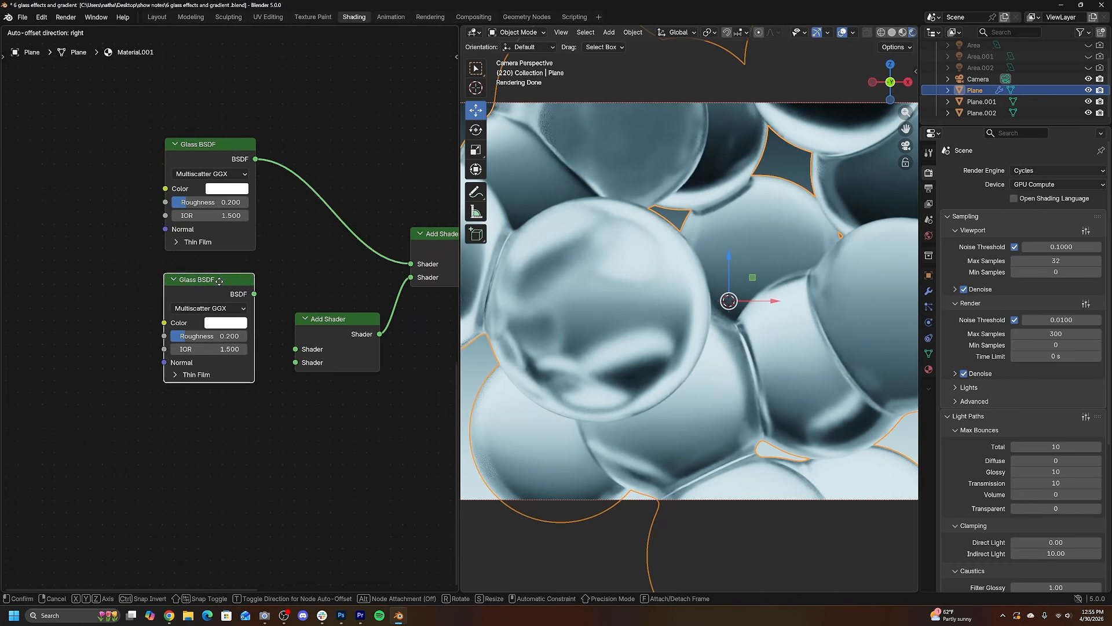
# Duplicate the Glass BSDF into two more copies and connect both to the second Add Shader node
pyautogui.click(219, 278)
pyautogui.hotkey('shift', 'd')
pyautogui.click(215, 419)
pyautogui.moveTo(299, 364)
pyautogui.mouseDown()
pyautogui.moveTo(297, 350)
pyautogui.moveTo(296, 362)
pyautogui.mouseUp()
pyautogui.scroll(2, 290, 374)
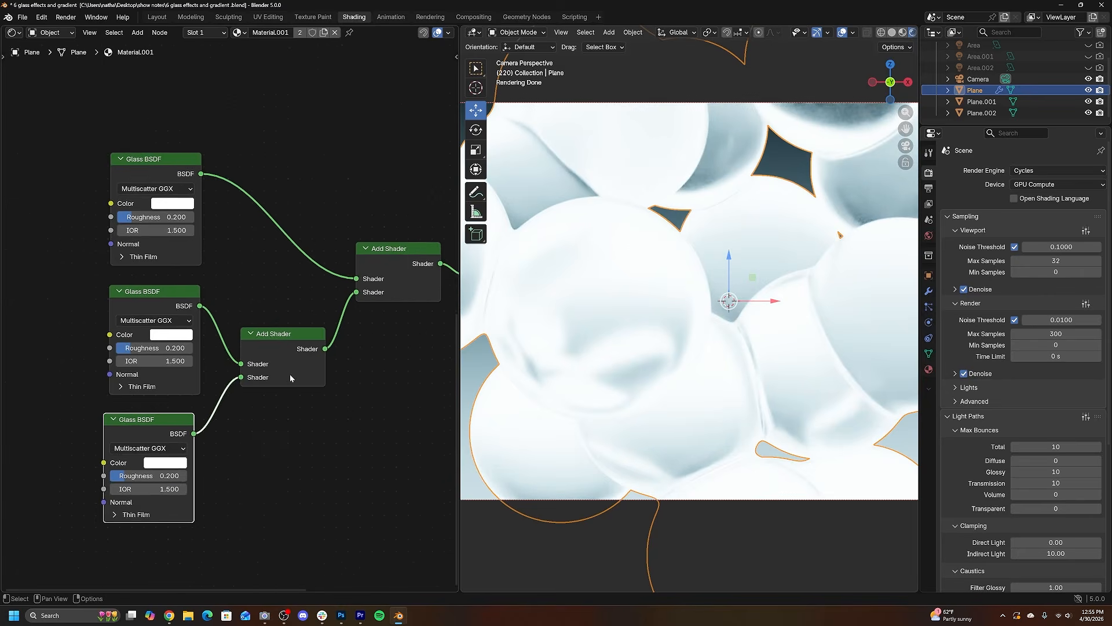
# Color the three Glass BSDF nodes pure red, pure green and pure blue in descending order
pyautogui.click(227, 188)
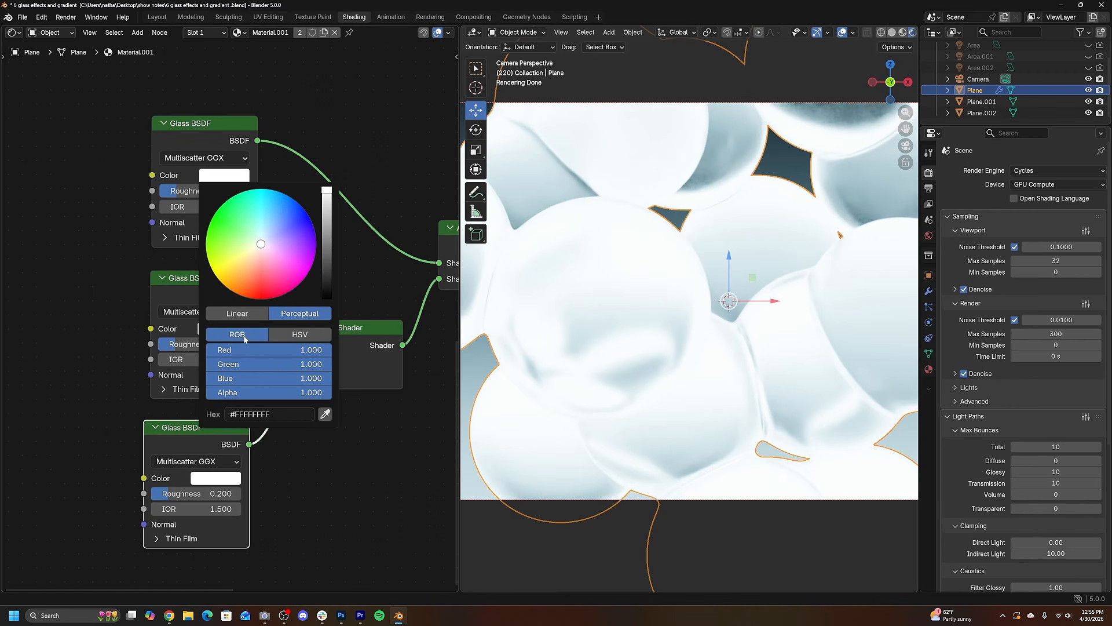
pyautogui.moveTo(275, 369); pyautogui.dragTo(206, 369)
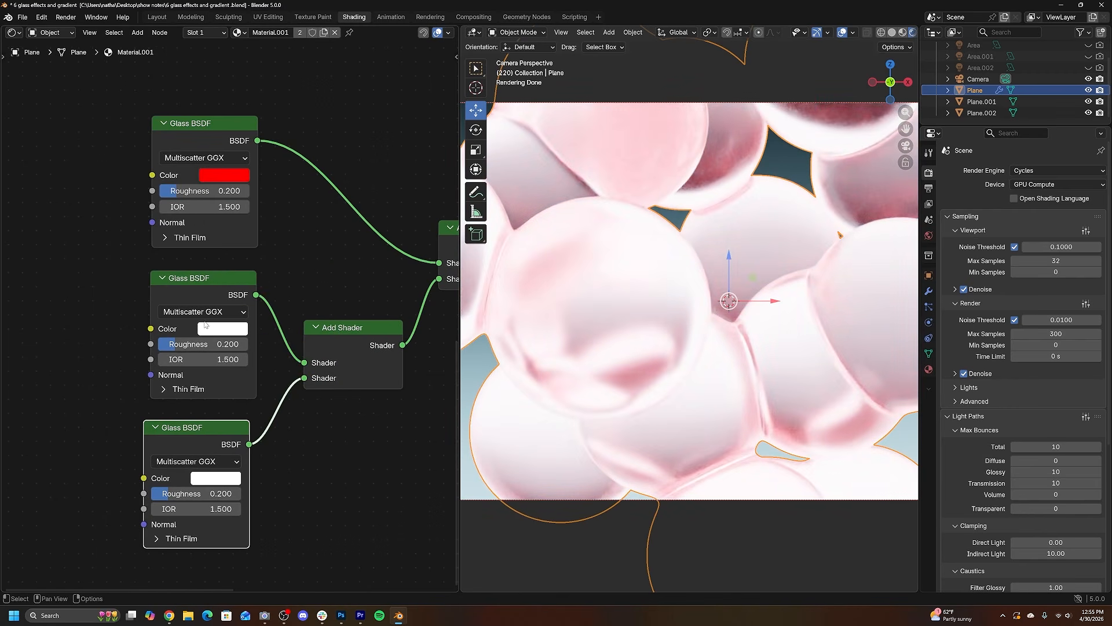
pyautogui.click(222, 328)
pyautogui.moveTo(301, 243); pyautogui.dragTo(204, 243)
pyautogui.moveTo(308, 272); pyautogui.dragTo(204, 272)
pyautogui.click(215, 477)
pyautogui.moveTo(290, 392); pyautogui.dragTo(182, 405)
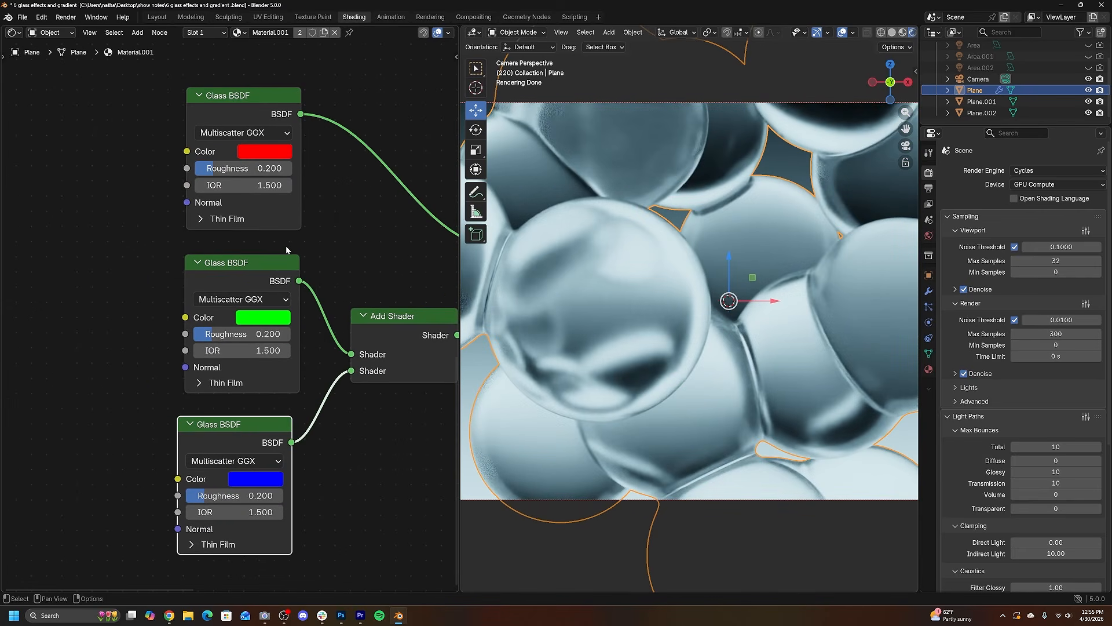
# Set the IOR of the red Glass BSDF to 1.450 and of the blue Glass BSDF to 1.58
pyautogui.click(244, 183)
pyautogui.press('Return')
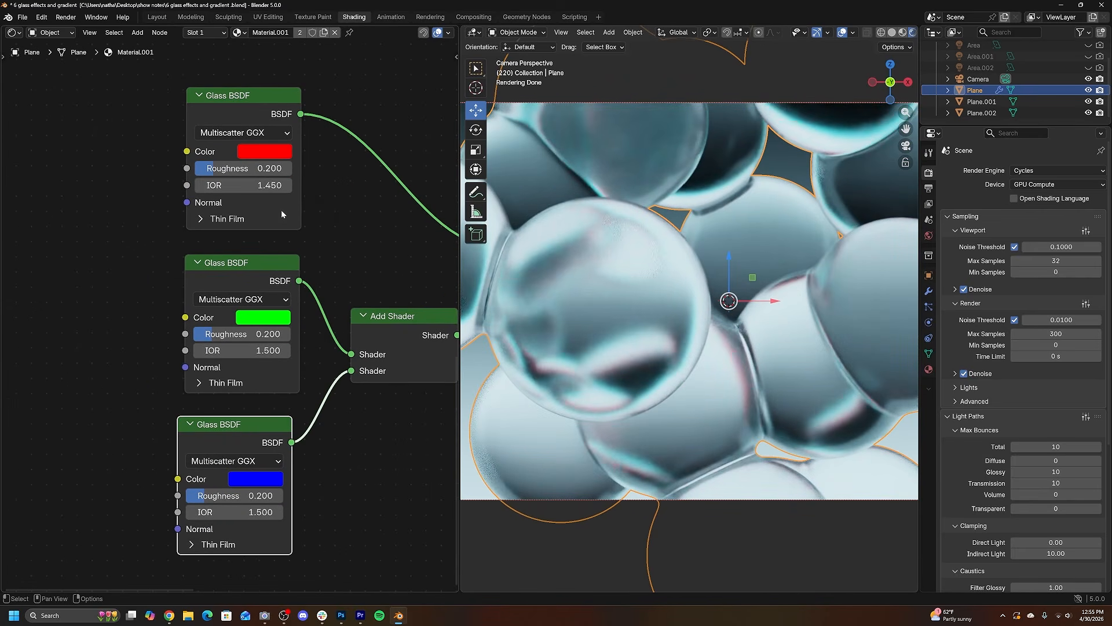
pyautogui.scroll(-1, 248, 499)
pyautogui.moveTo(248, 500); pyautogui.dragTo(248, 429, button='middle')
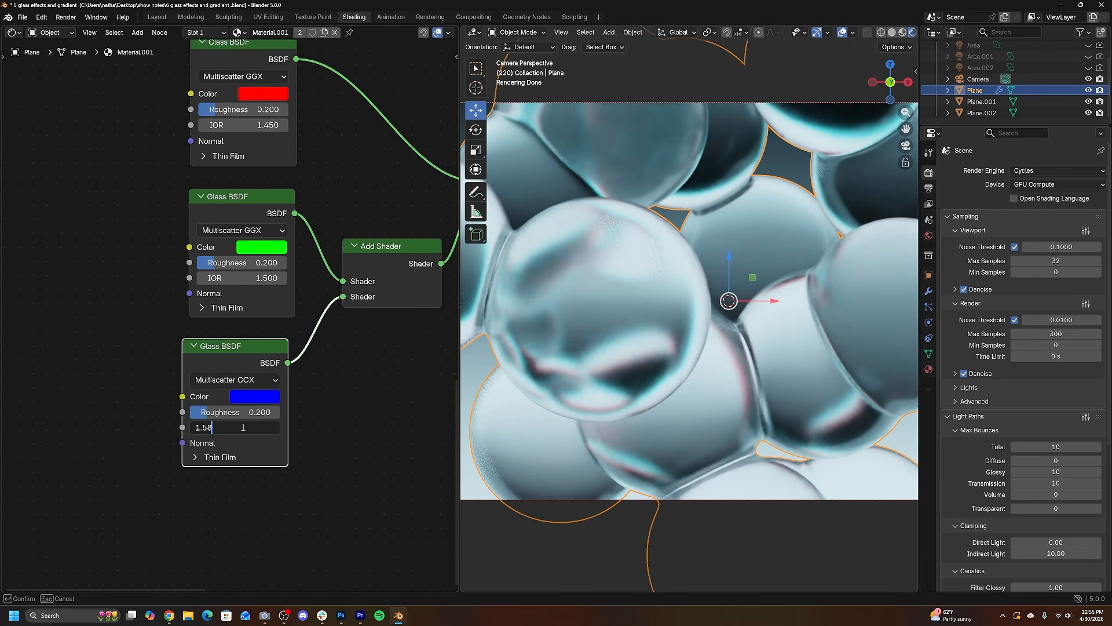
pyautogui.press('Return')
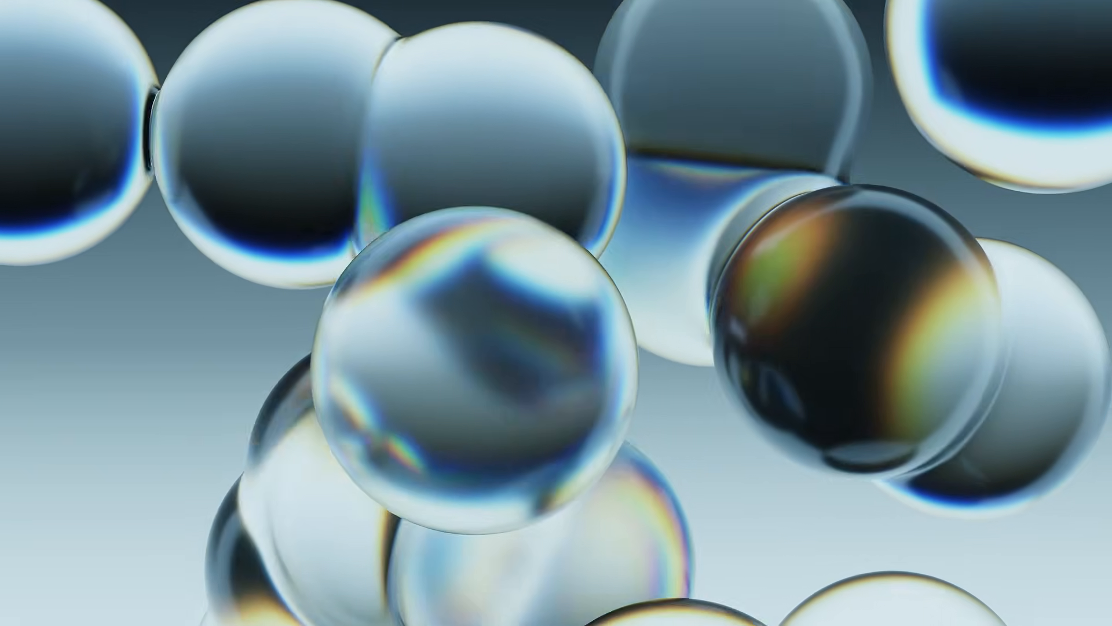
# Link the Ico Sphere mesh to the Group Output and insert a Mesh to Volume node between them
pyautogui.moveTo(260, 308); pyautogui.dragTo(398, 314)
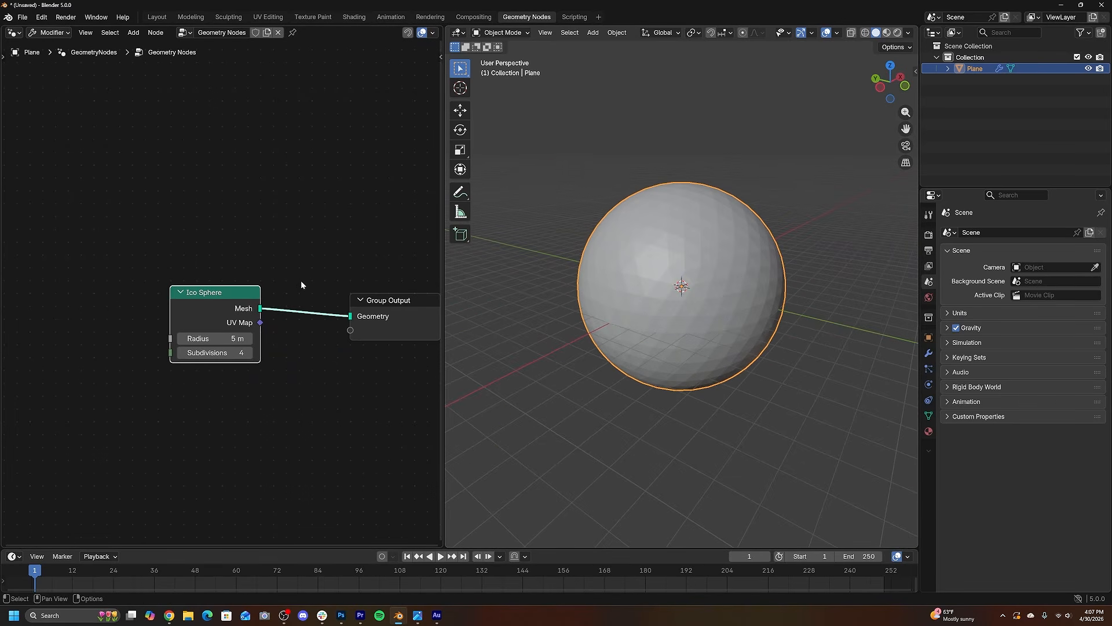
pyautogui.hotkey('shift', 'a')
pyautogui.write('mesh to')
pyautogui.press('Return')
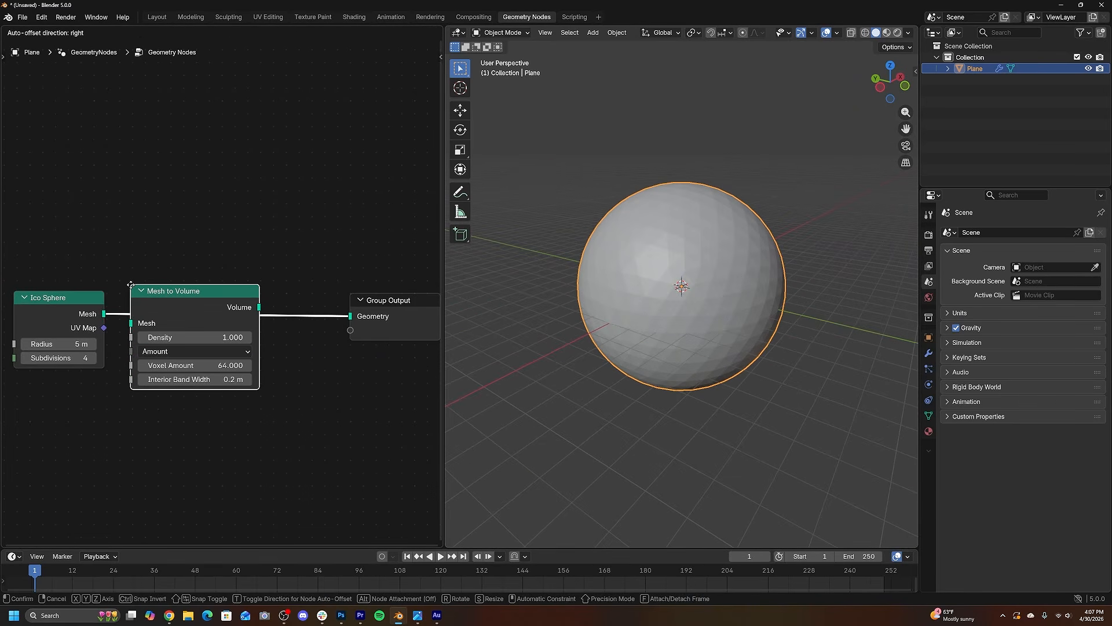
pyautogui.click(131, 288)
# Add a Distribute Points in Volume node after Mesh to Volume and feed the Noise Texture into the Scale node offsetting the points
pyautogui.hotkey('shift', 'a')
pyautogui.write('dist')
pyautogui.press('Return')
pyautogui.click(278, 291)
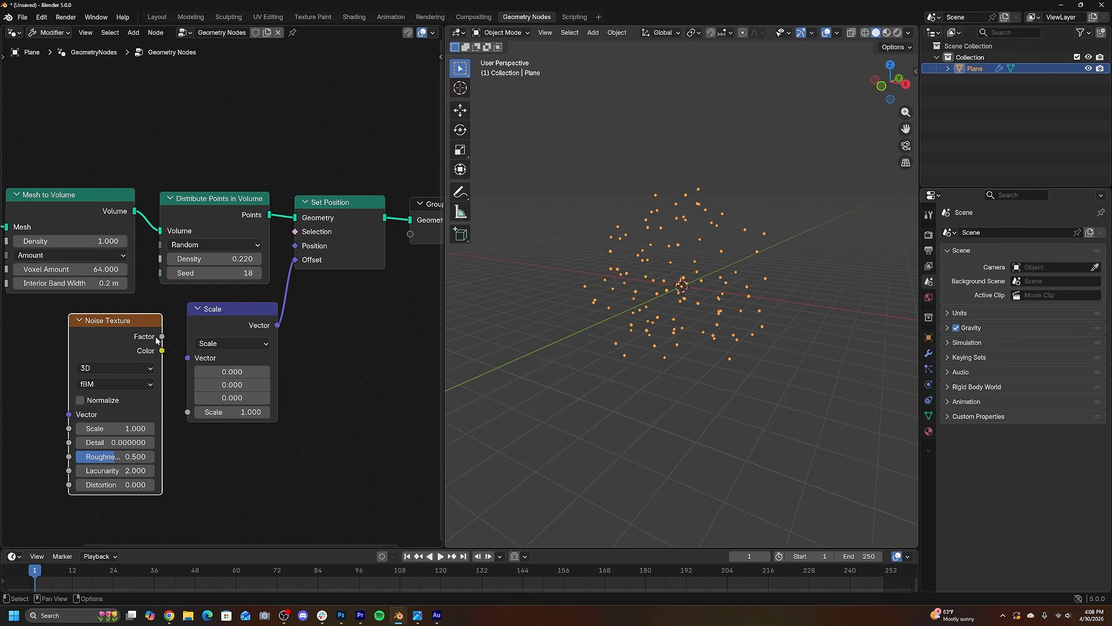
pyautogui.moveTo(183, 364); pyautogui.dragTo(187, 357)
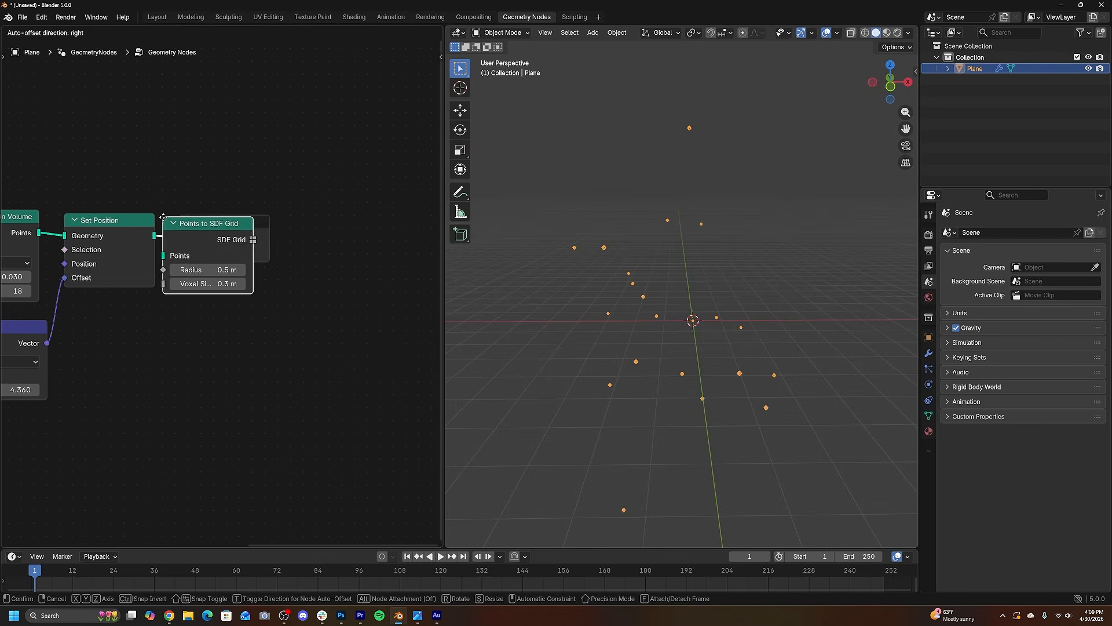
# Insert Points to SDF Grid after Set Position with radius 1.05 m and voxel size 0.09 m, and link it to Grid to Mesh
pyautogui.click(164, 220)
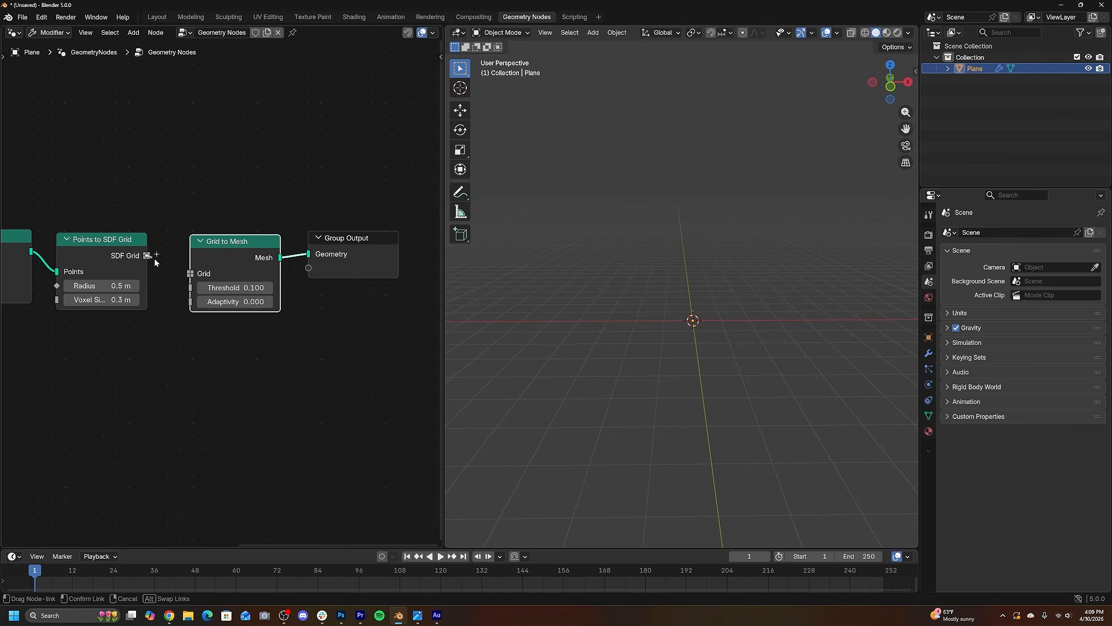
pyautogui.moveTo(183, 274); pyautogui.dragTo(189, 273)
pyautogui.moveTo(110, 285)
pyautogui.mouseDown()
pyautogui.moveTo(139, 285)
pyautogui.moveTo(111, 314)
pyautogui.moveTo(95, 299)
pyautogui.mouseUp()
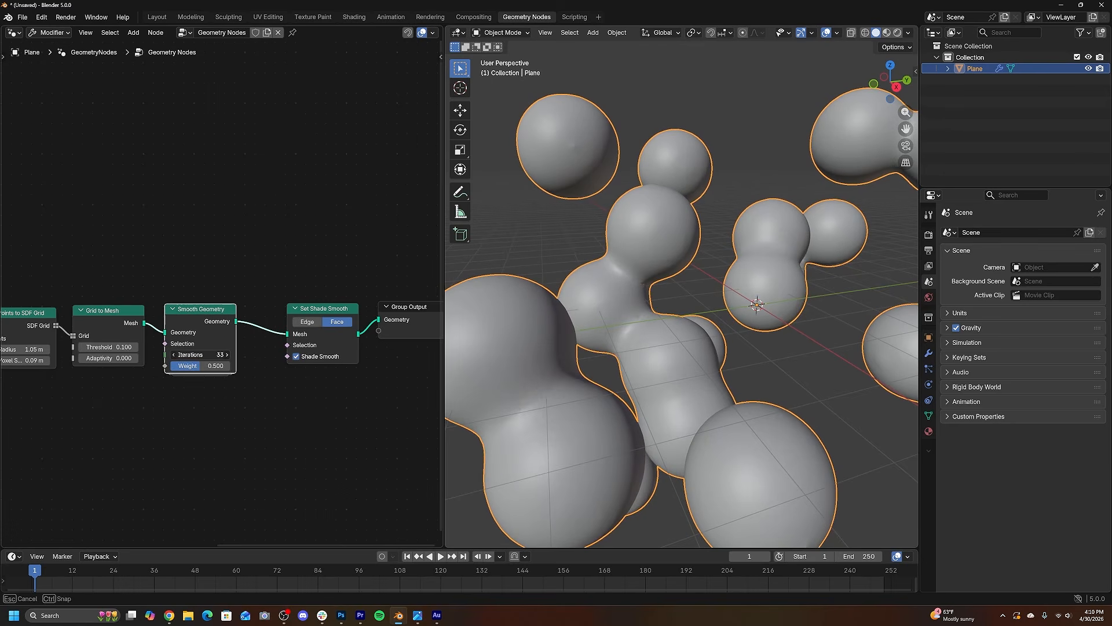
# Connect the Normal node to the Blur Attribute value and open its iterations for editing
pyautogui.moveTo(184, 417); pyautogui.dragTo(223, 398)
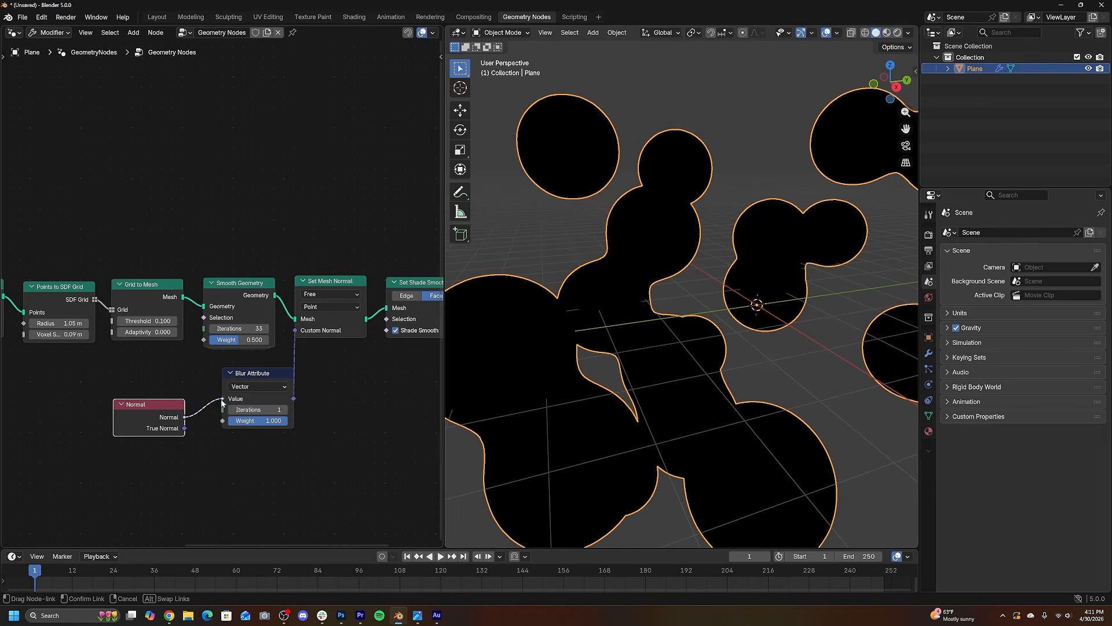
pyautogui.doubleClick(261, 412)
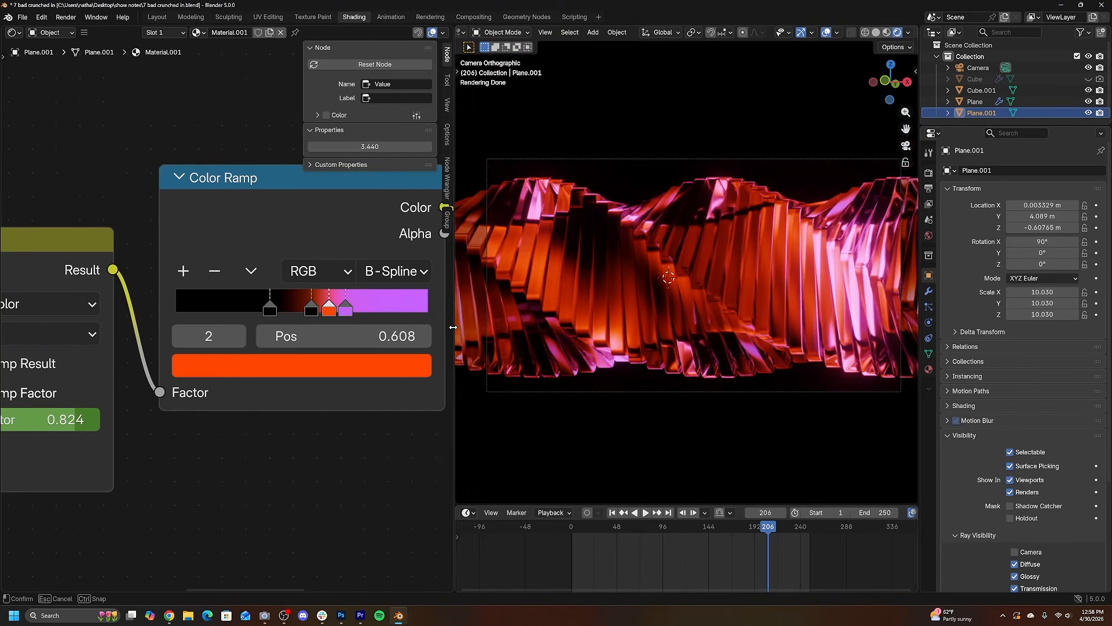
# Widen the 3D viewport, move the Color Ramp's first black stop to 0.506 and preview the animation
pyautogui.moveTo(453, 328); pyautogui.dragTo(346, 327)
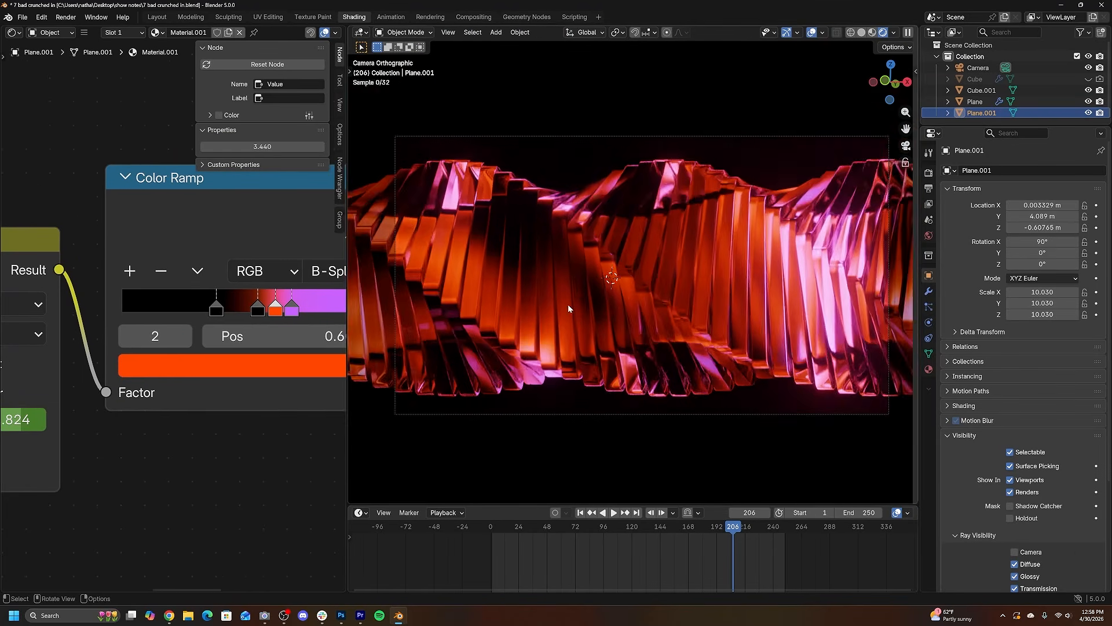
pyautogui.moveTo(236, 309); pyautogui.dragTo(162, 309, button='middle')
pyautogui.click(152, 315)
pyautogui.moveTo(151, 318); pyautogui.dragTo(180, 318)
pyautogui.scroll(-2, 664, 314)
pyautogui.moveTo(149, 331)
pyautogui.mouseDown(button='middle')
pyautogui.moveTo(312, 339)
pyautogui.moveTo(137, 347)
pyautogui.mouseUp(button='middle')
pyautogui.press('space')
pyautogui.press('space')
pyautogui.scroll(3, 131, 347)
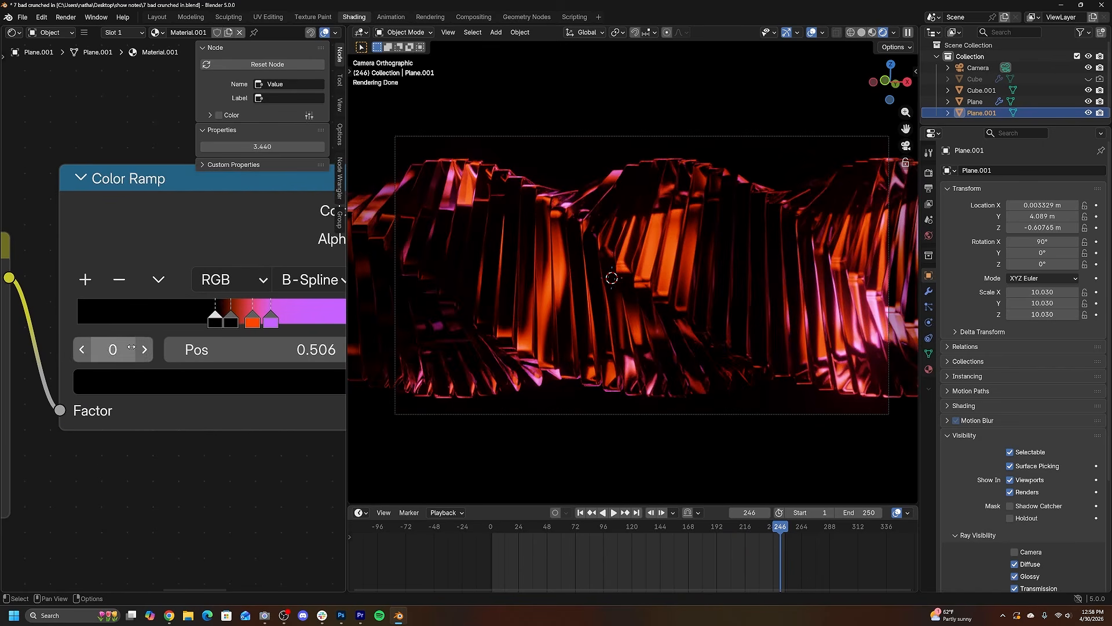
# Readjust the Color Ramp stops, placing the orange stop at 0.604, and check the colors at other frames such as 86
pyautogui.moveTo(216, 325); pyautogui.dragTo(263, 321)
pyautogui.click(271, 320)
pyautogui.moveTo(789, 530); pyautogui.dragTo(591, 512)
pyautogui.moveTo(247, 324); pyautogui.dragTo(248, 324)
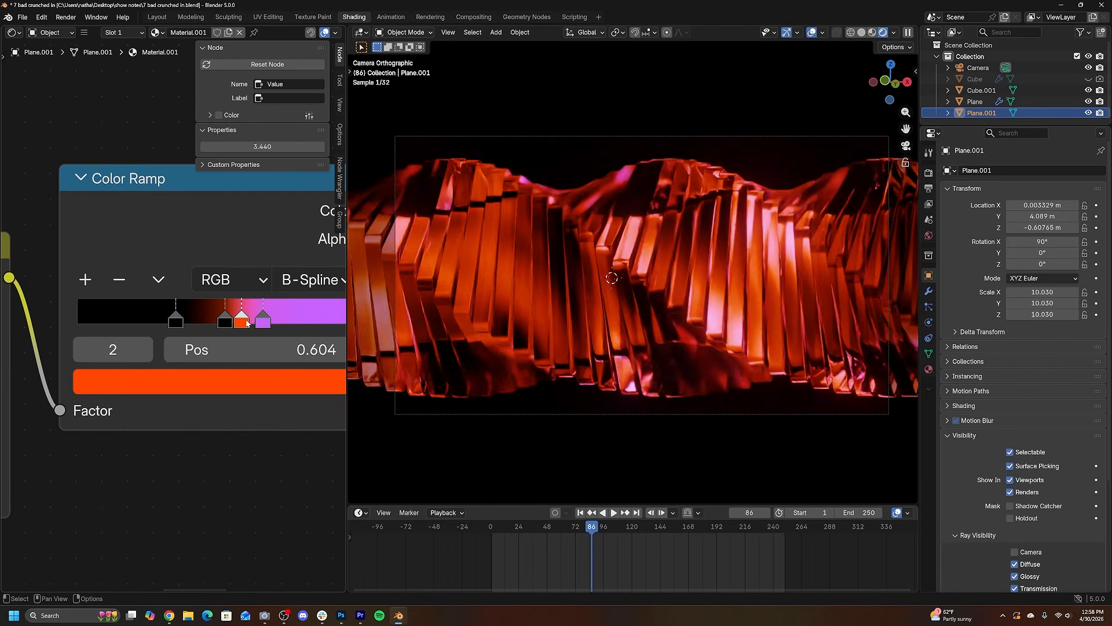
pyautogui.moveTo(604, 526); pyautogui.dragTo(642, 524)
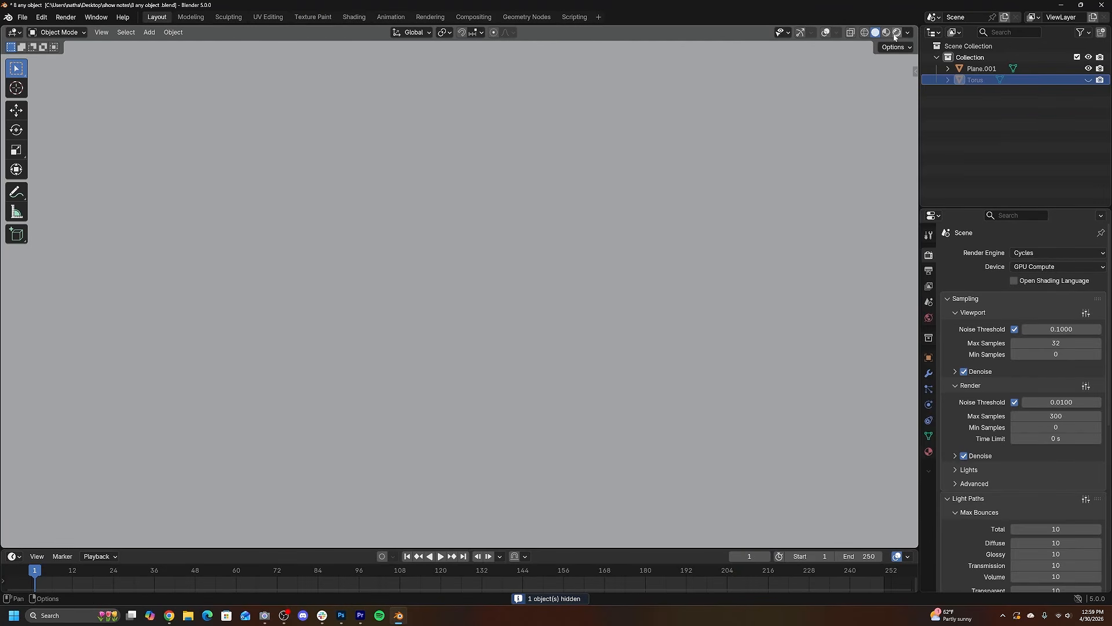
# Switch the viewport to rendered shading, hide Plane.001 from camera rays and show the Torus
pyautogui.click(896, 33)
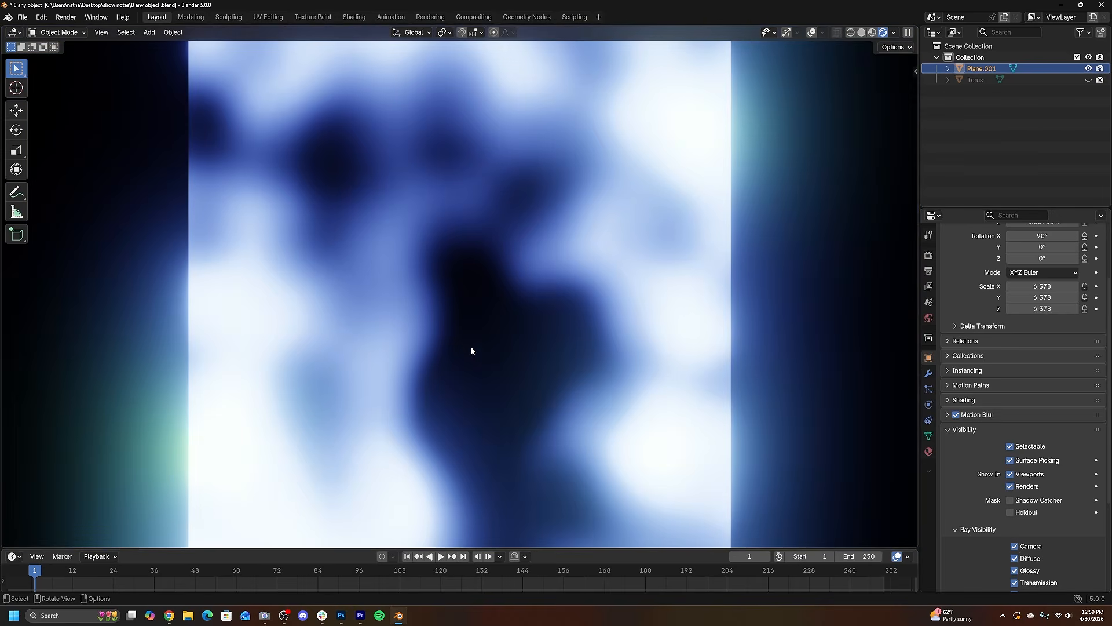
pyautogui.scroll(3, 471, 350)
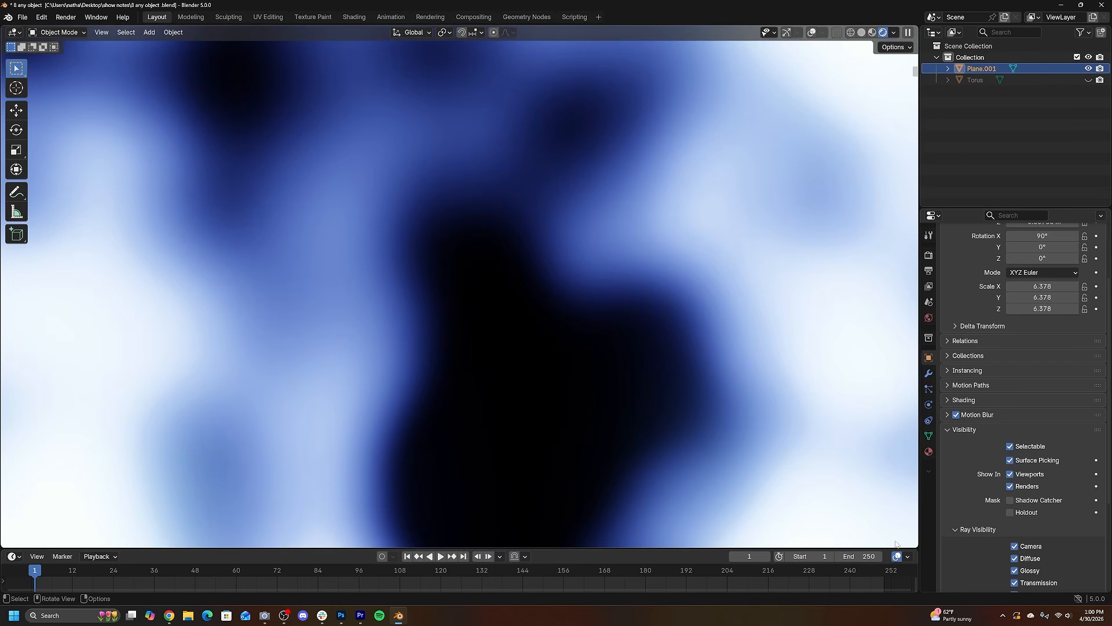
pyautogui.click(1015, 546)
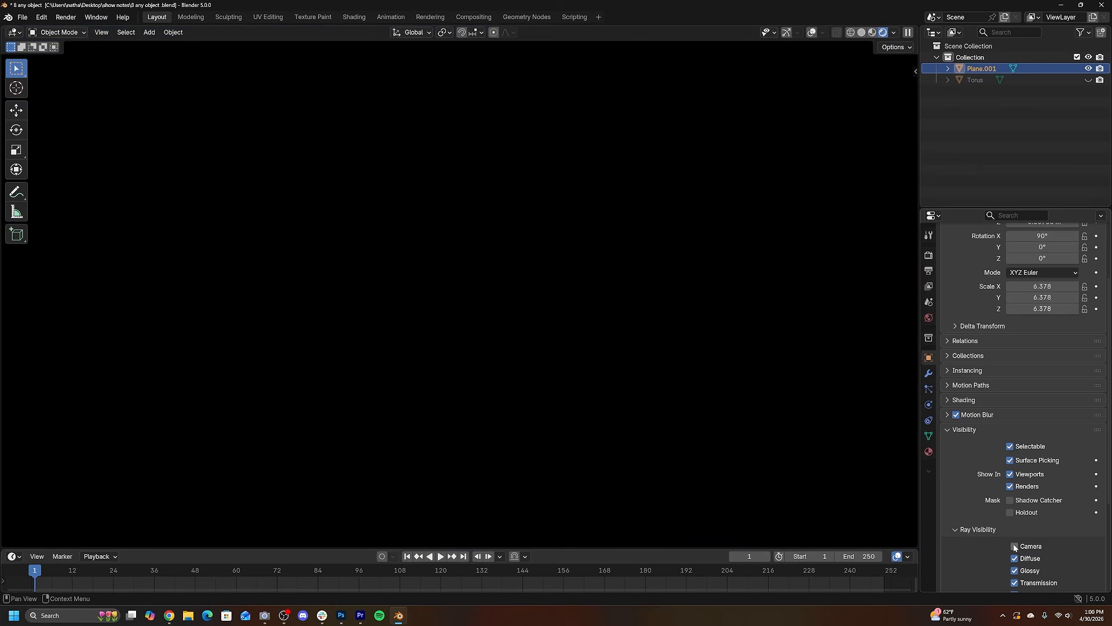
pyautogui.click(1089, 81)
# Try a free trackball rotation of the glass Torus
pyautogui.click(616, 294)
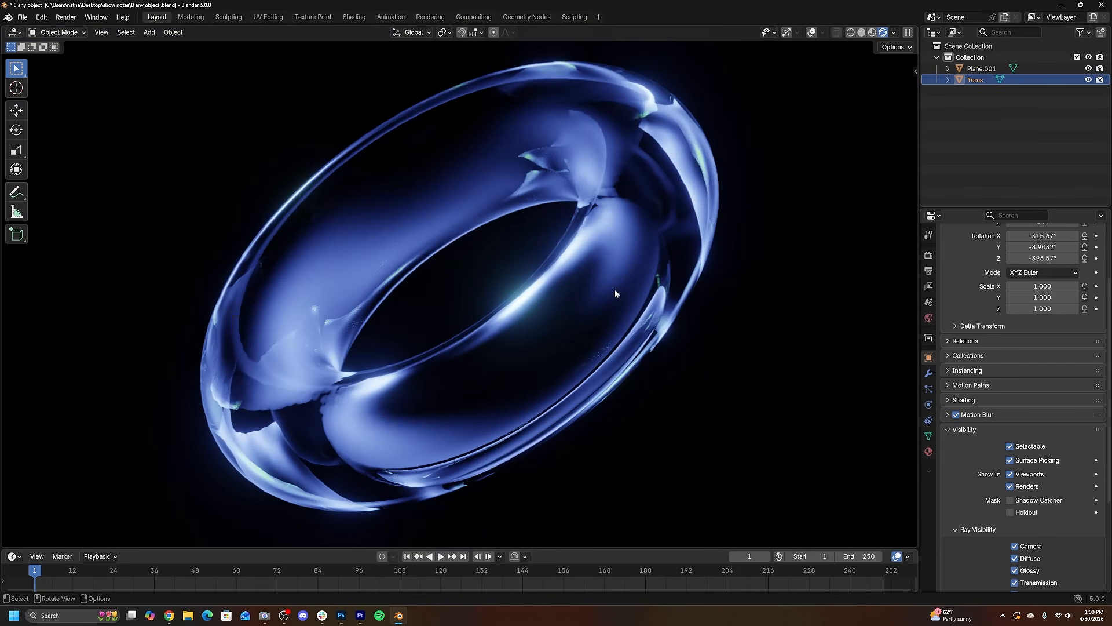
pyautogui.press('r')
pyautogui.press('r')
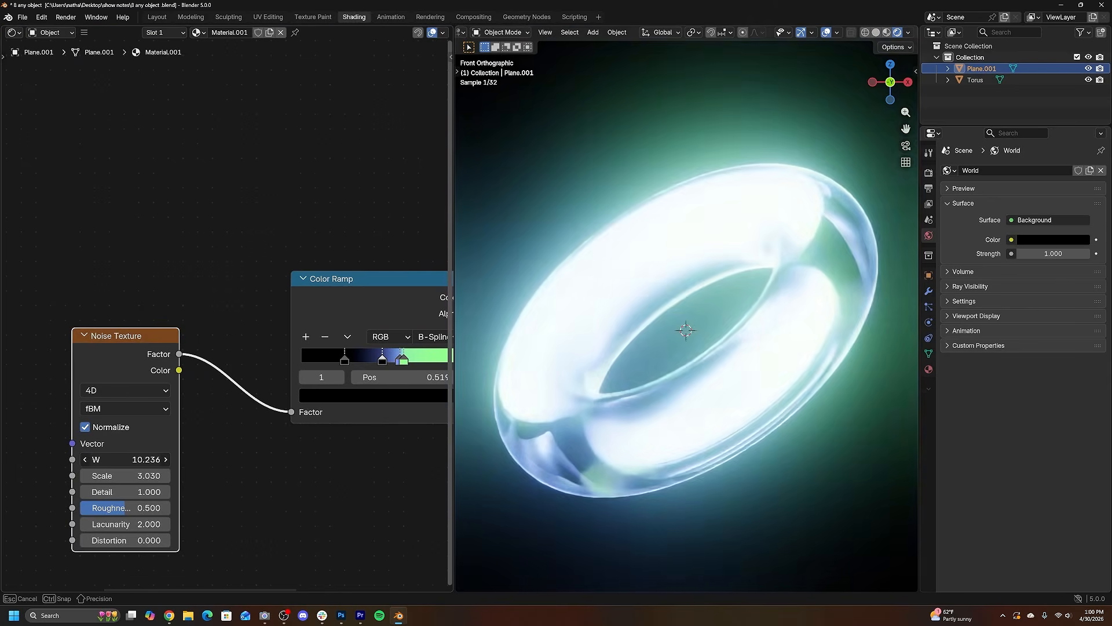
# Set the Noise Texture's W to 10.546 and try a trackball rotation of the Torus to compare the reflections
pyautogui.moveTo(125, 459); pyautogui.dragTo(224, 435)
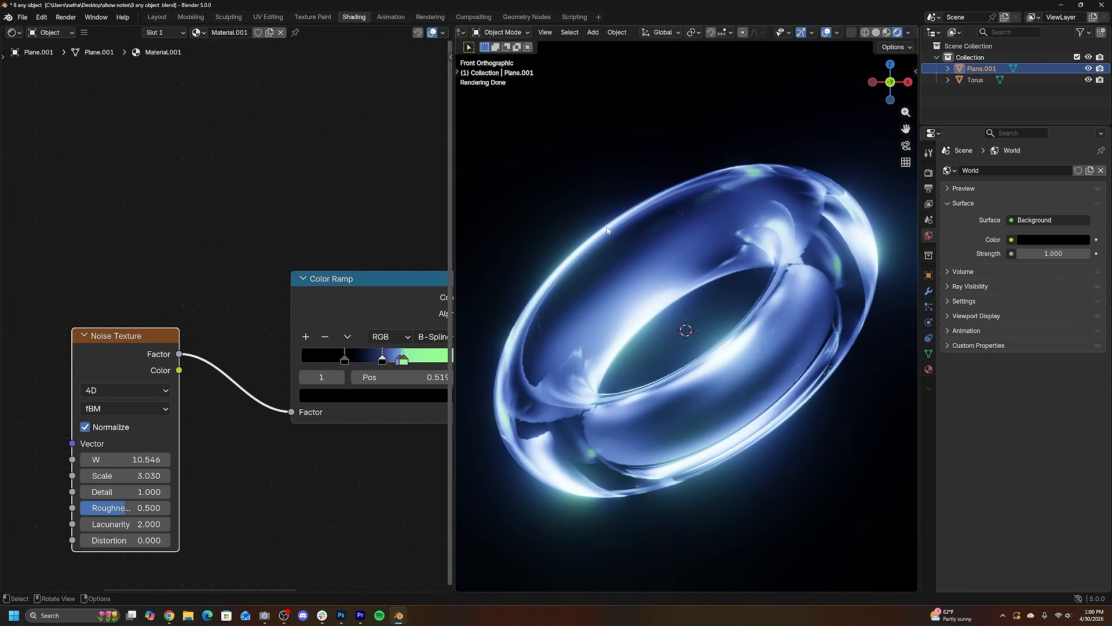
pyautogui.click(585, 293)
pyautogui.press('r')
pyautogui.press('r')
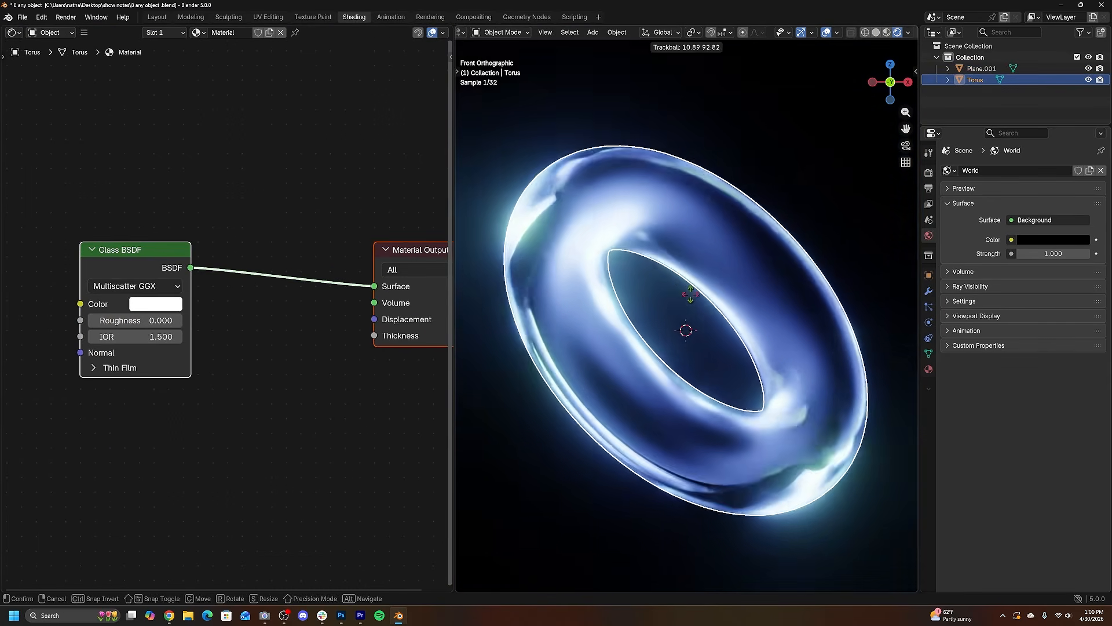
pyautogui.click(685, 330)
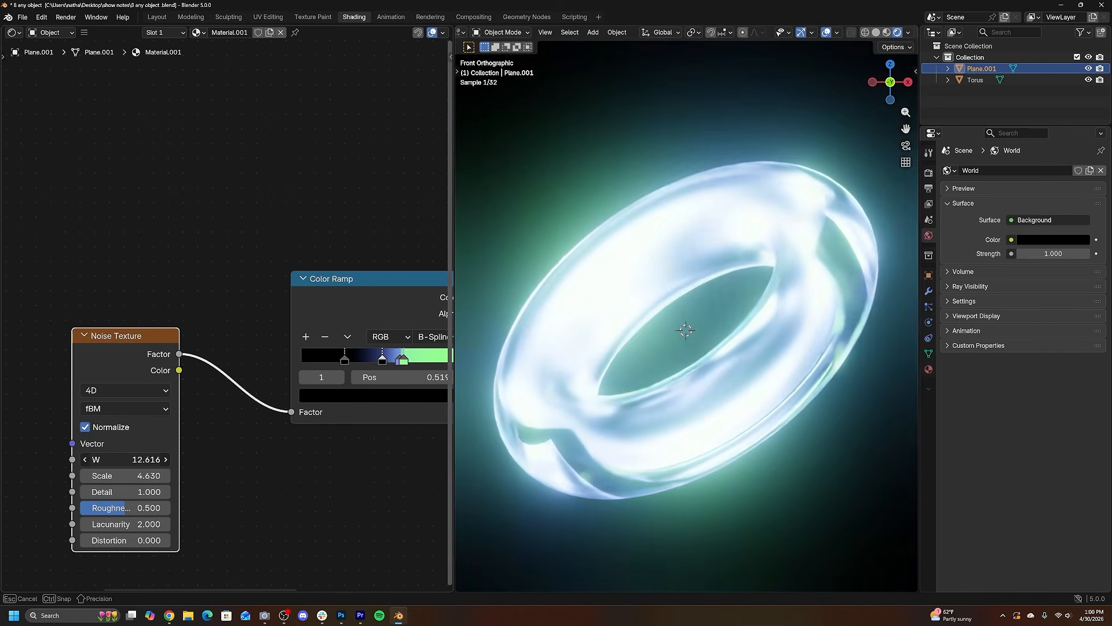
# Set the Noise Texture's Scale to 4.630 and shift its W value to about 12.6
pyautogui.moveTo(125, 459); pyautogui.dragTo(127, 460)
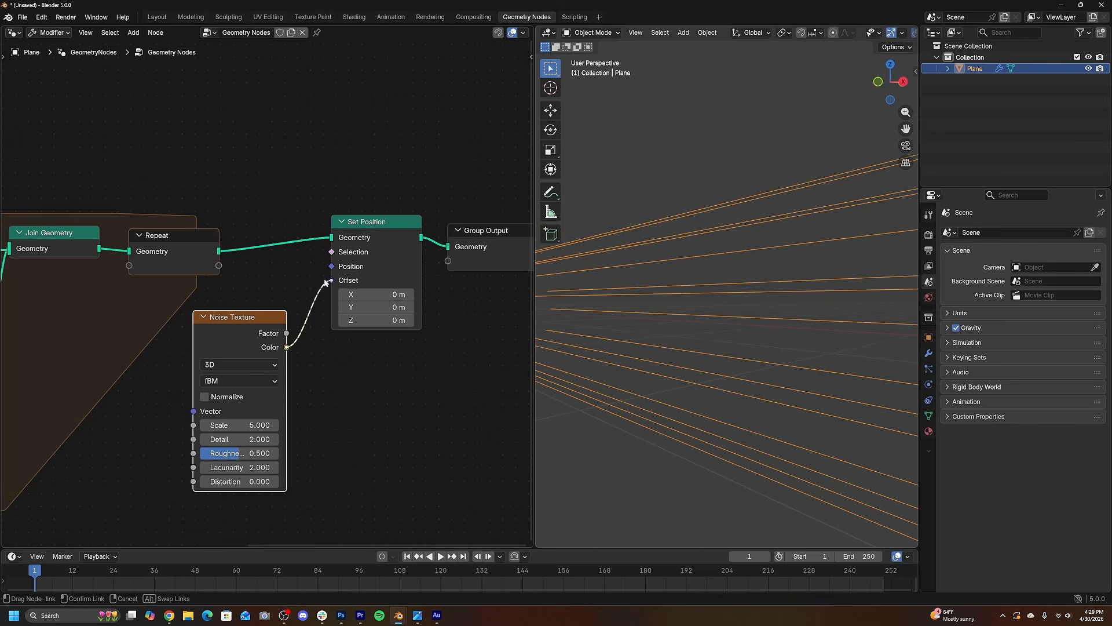
# Offset the curves with the Noise Texture's color at scale 0.650 and convert them with a Curve to Tube node
pyautogui.moveTo(323, 283); pyautogui.dragTo(331, 280)
pyautogui.moveTo(239, 424)
pyautogui.mouseDown()
pyautogui.moveTo(216, 425)
pyautogui.moveTo(241, 424)
pyautogui.mouseUp()
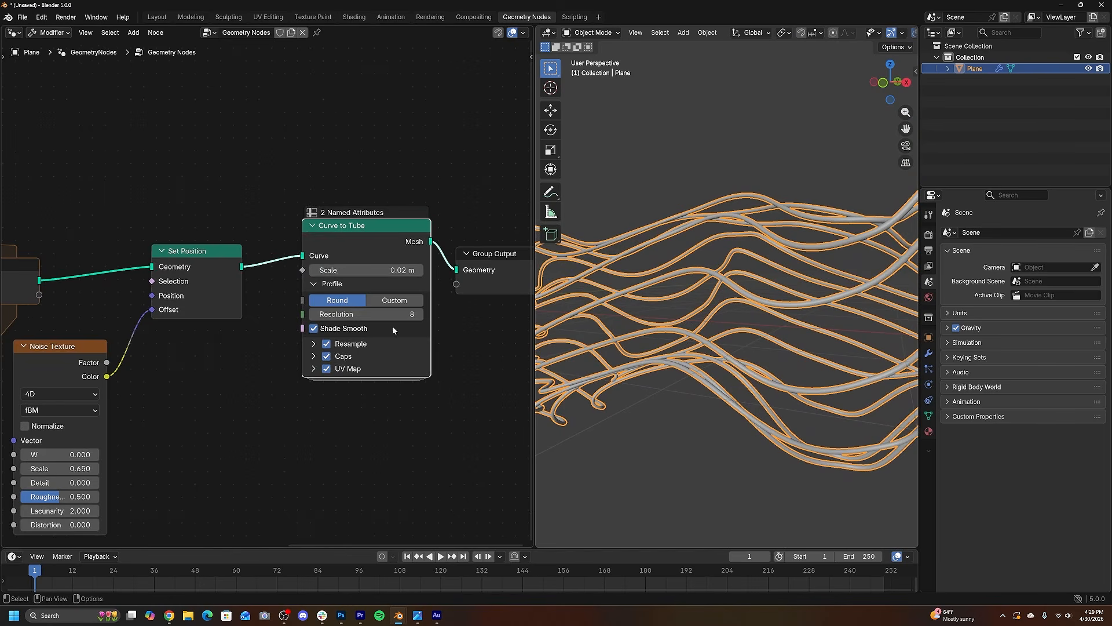
pyautogui.scroll(2, 392, 370)
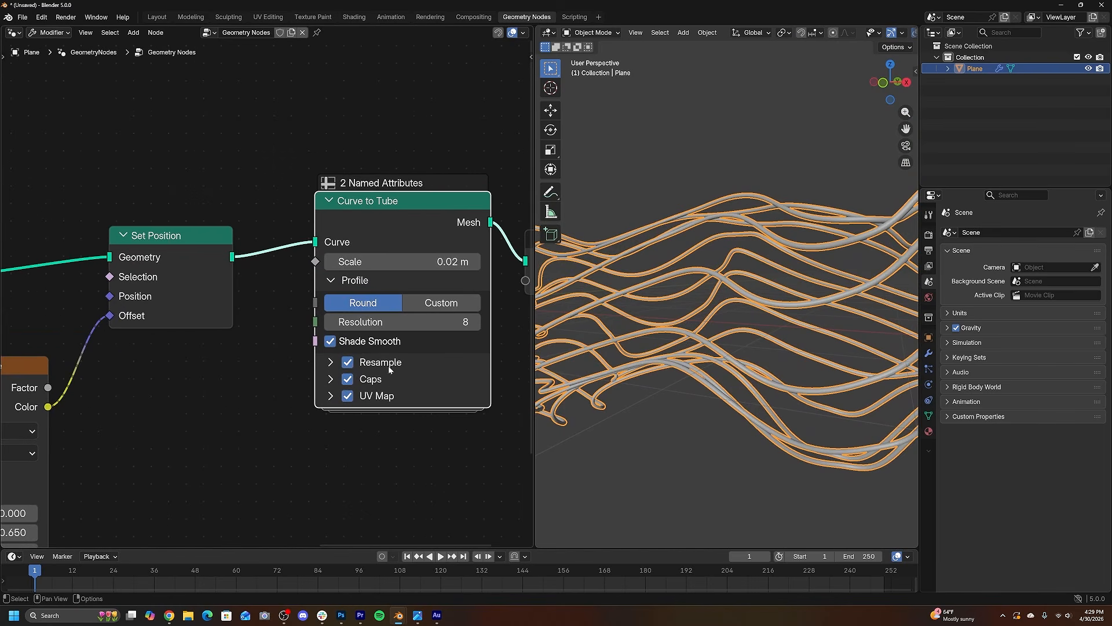
# Light the tubes with a Wave Texture mapped along the UVMap attribute through a Color Ramp, using Scale 0.300 and a shifted Phase Offset
pyautogui.click(332, 398)
pyautogui.scroll(-2, 420, 396)
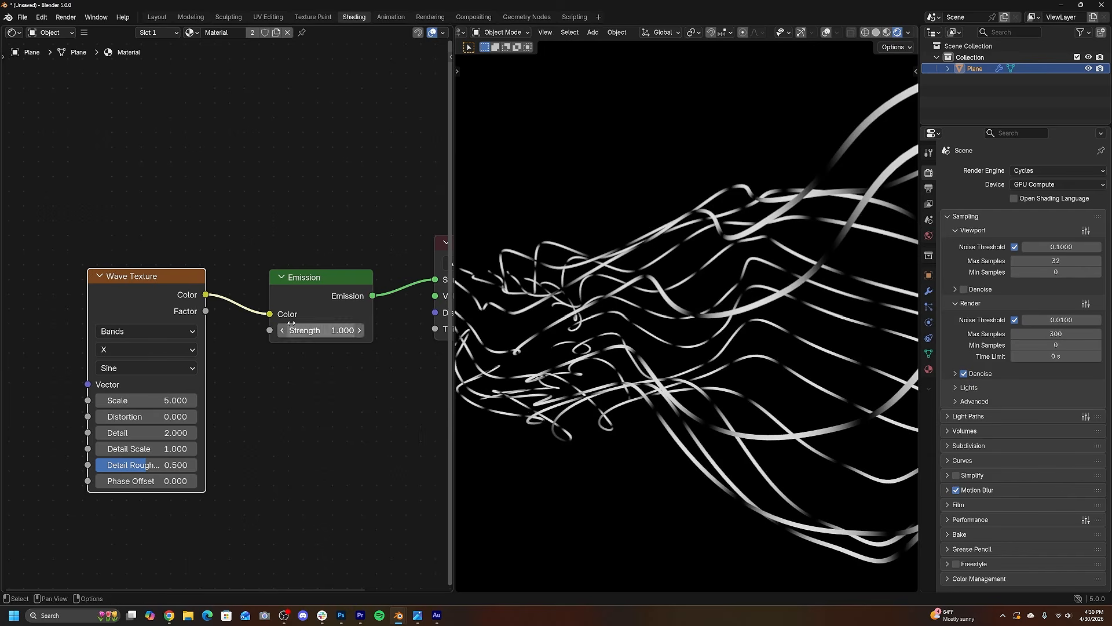
pyautogui.moveTo(194, 287); pyautogui.dragTo(225, 349)
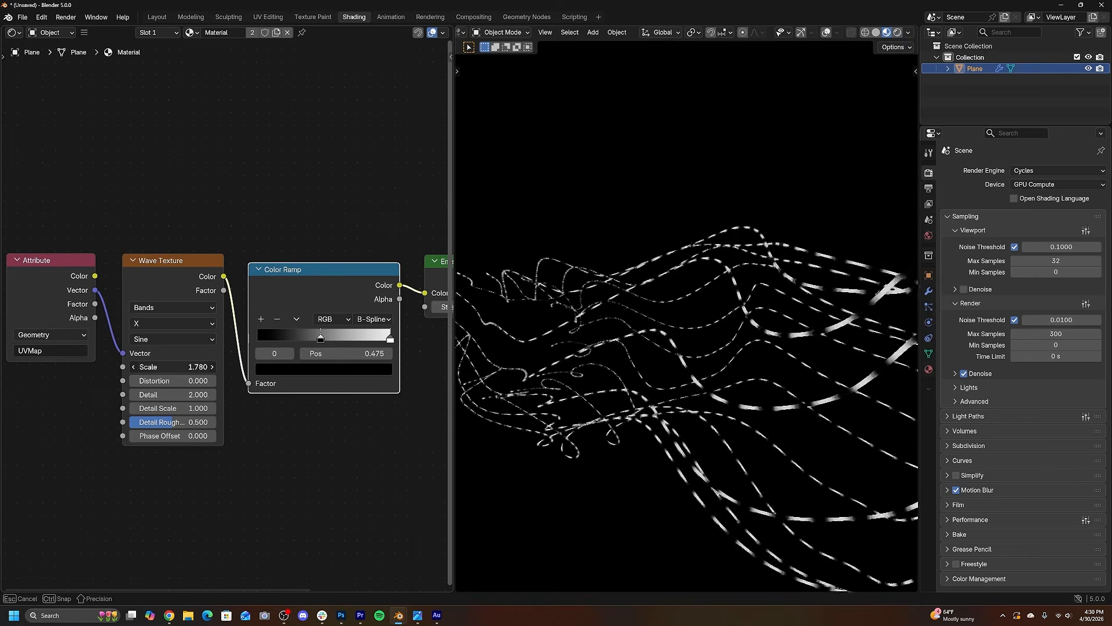
pyautogui.moveTo(174, 367)
pyautogui.mouseDown()
pyautogui.moveTo(156, 367)
pyautogui.moveTo(173, 367)
pyautogui.mouseUp()
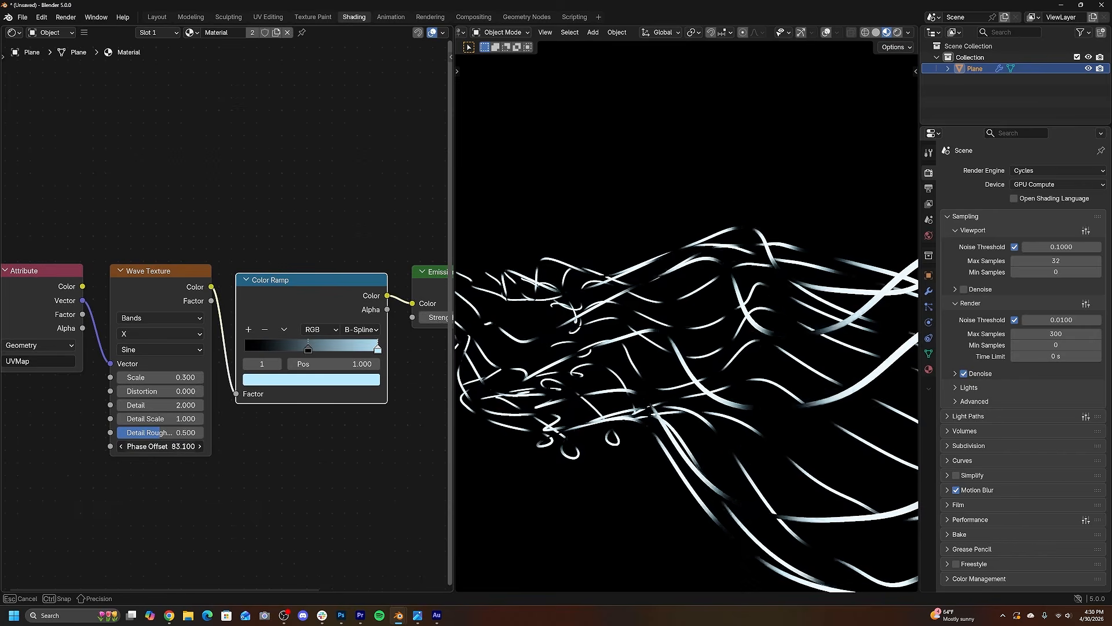
pyautogui.moveTo(171, 436); pyautogui.dragTo(208, 446)
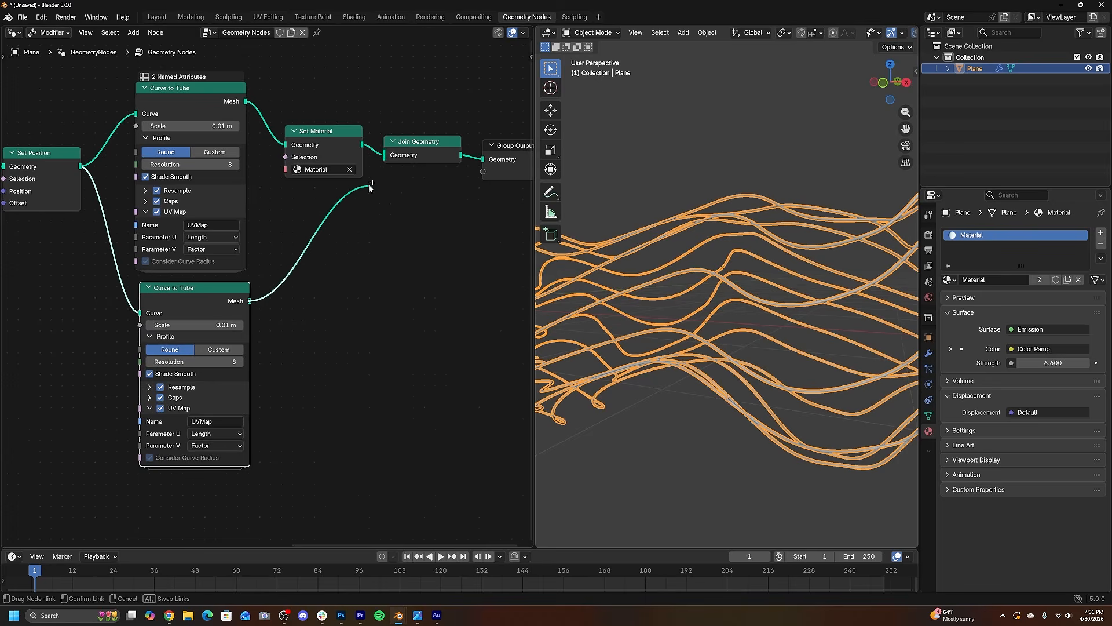
# Join a second Curve to Tube at 0.03 m scale with glass Material.001, and shift the Wave Texture's Phase Offset to preview the moving light
pyautogui.moveTo(371, 186); pyautogui.dragTo(385, 156)
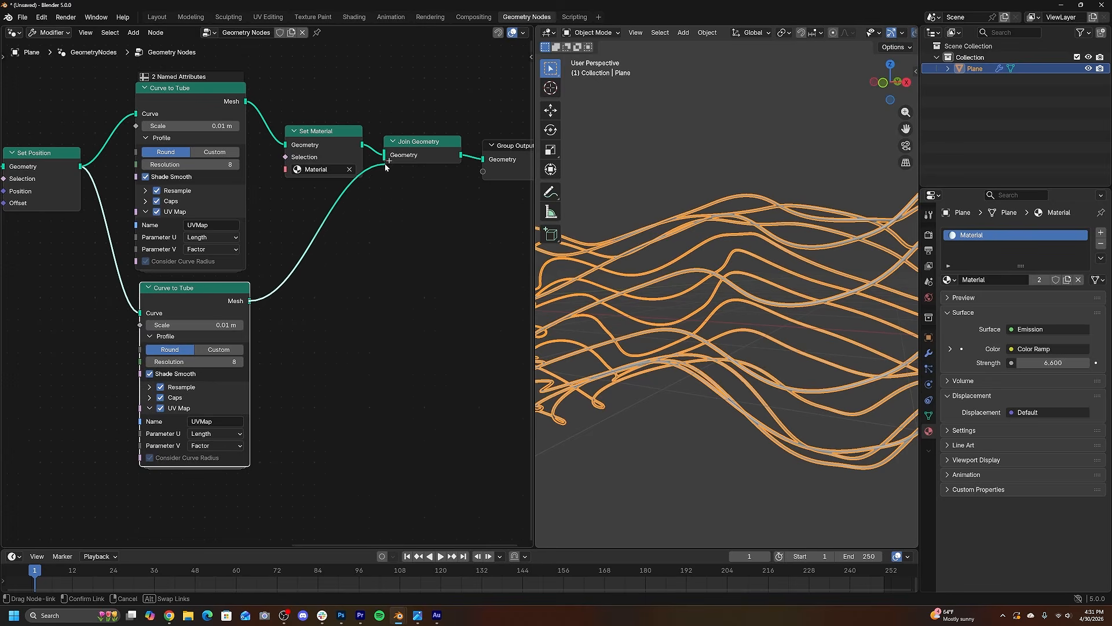
pyautogui.moveTo(197, 325)
pyautogui.mouseDown()
pyautogui.moveTo(162, 325)
pyautogui.moveTo(208, 325)
pyautogui.moveTo(179, 325)
pyautogui.mouseUp()
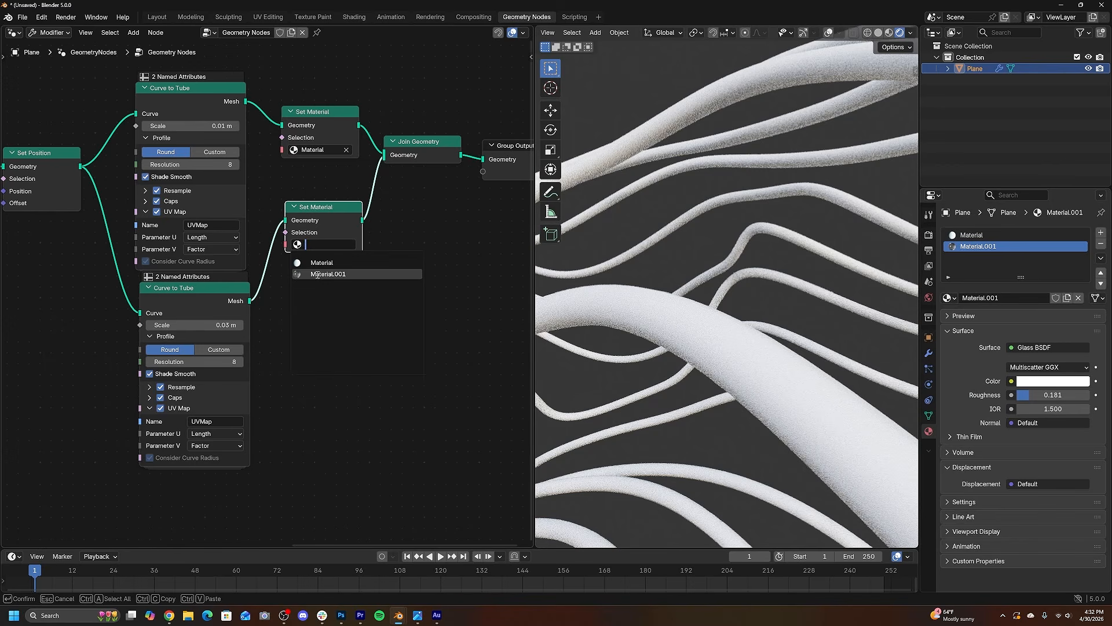
pyautogui.click(911, 32)
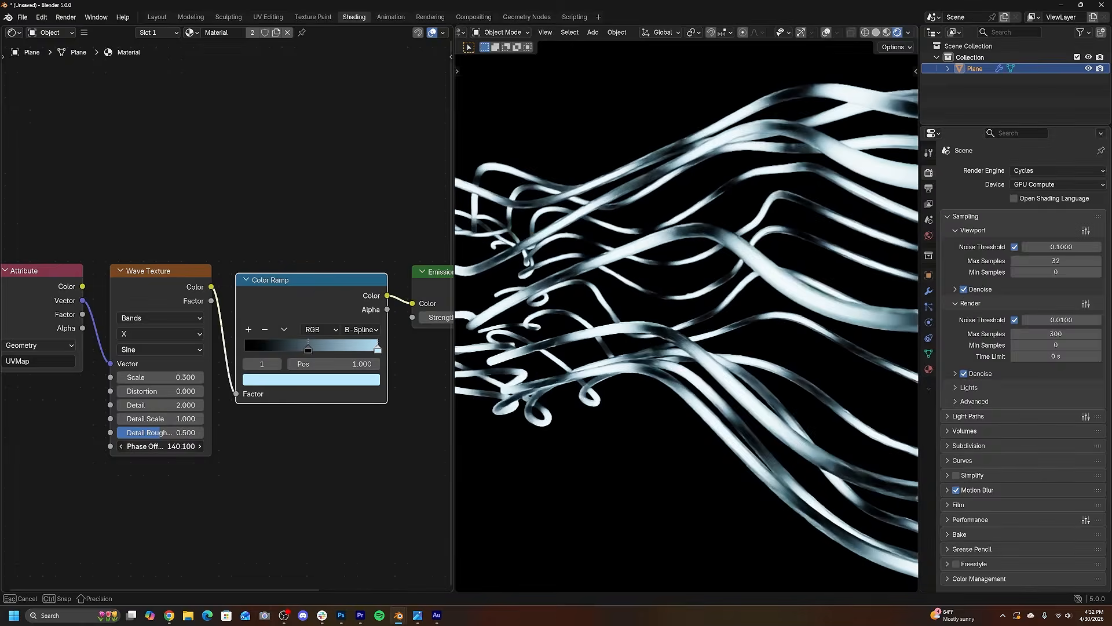
pyautogui.moveTo(159, 446); pyautogui.dragTo(240, 446)
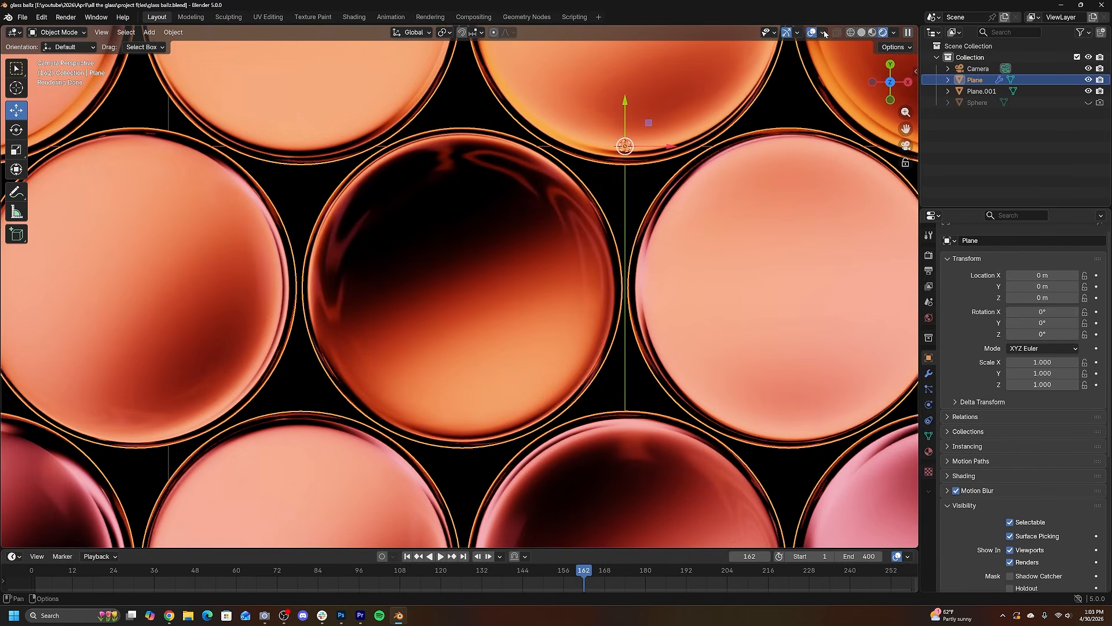
# Hide the overlays and show the compositing effects in the rendered viewport of the glass balls scene
pyautogui.click(894, 31)
pyautogui.click(936, 196)
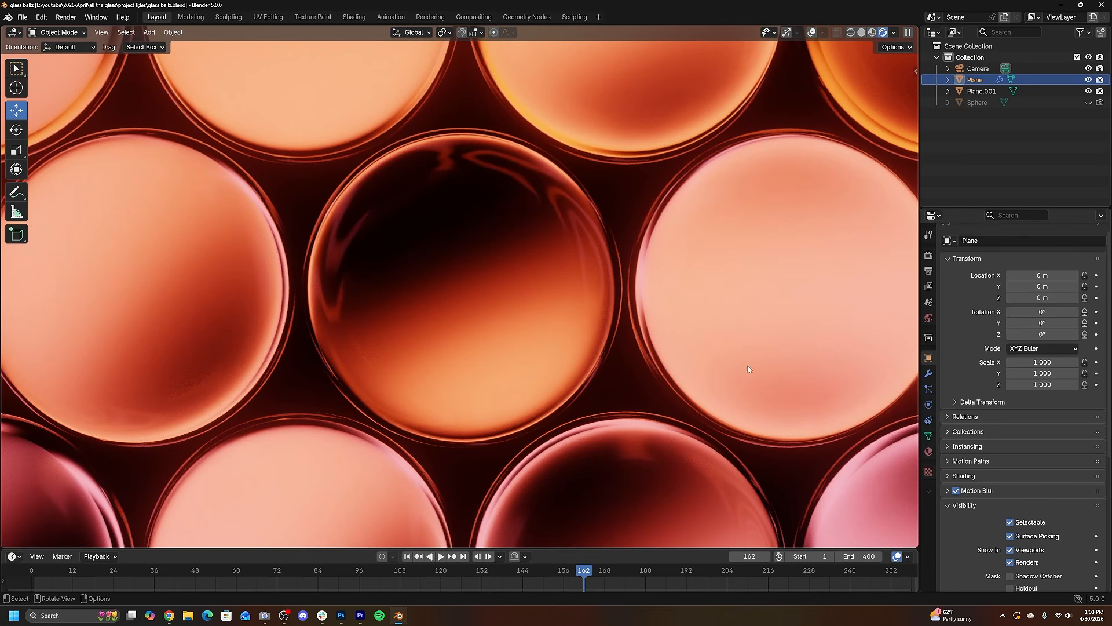
# Review the Cycles sampling settings, including render Max Samples, and the light path bounce, clamping and caustics settings
pyautogui.scroll(1, 951, 321)
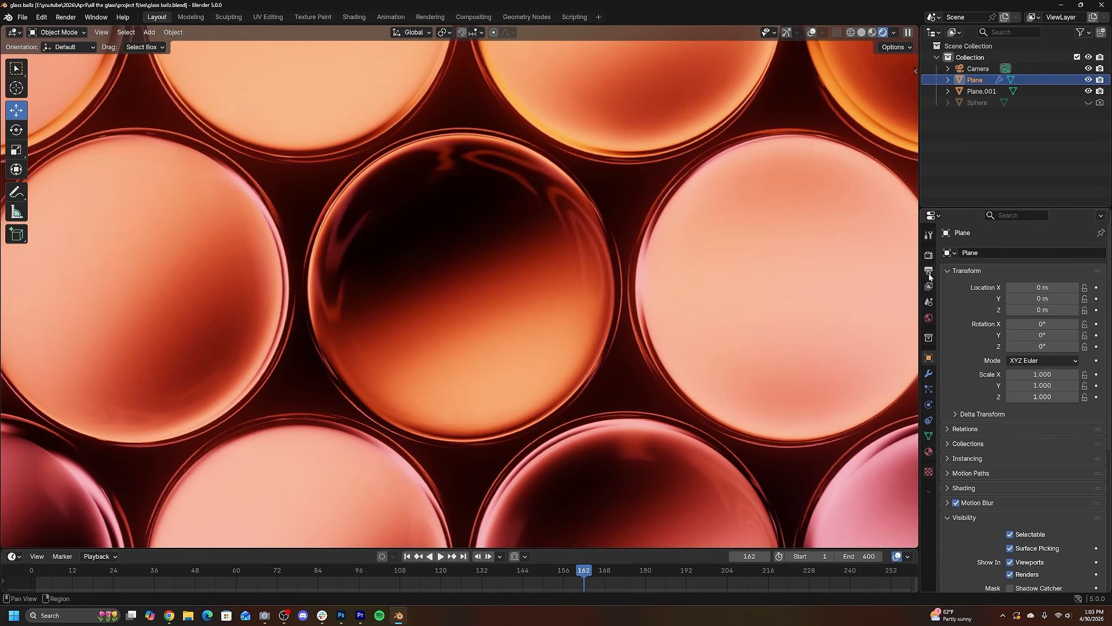
pyautogui.click(929, 255)
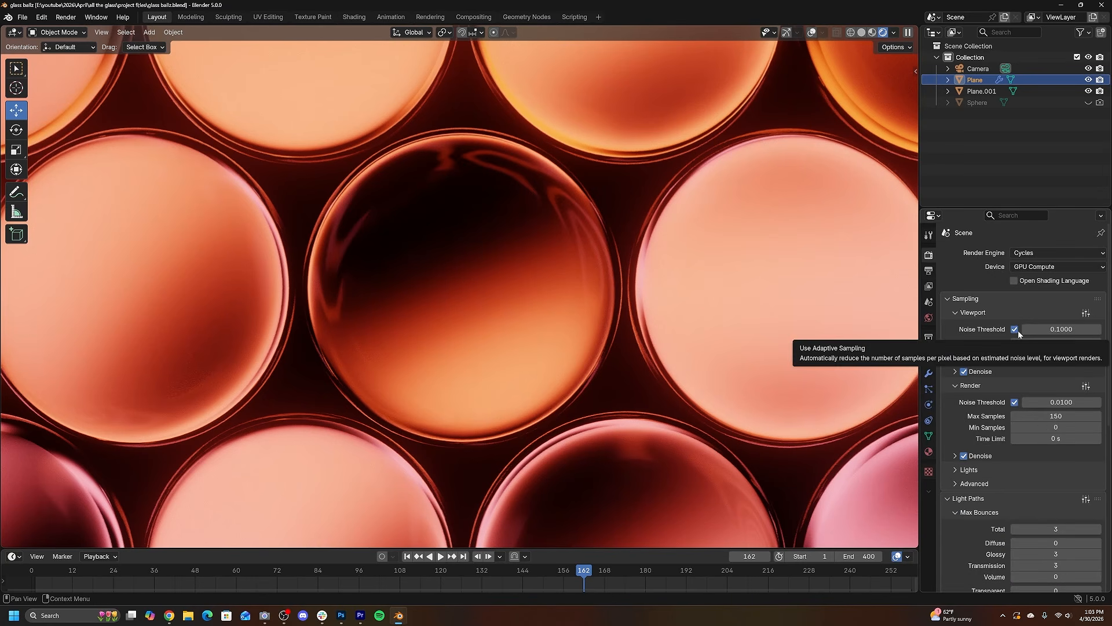
pyautogui.click(1054, 417)
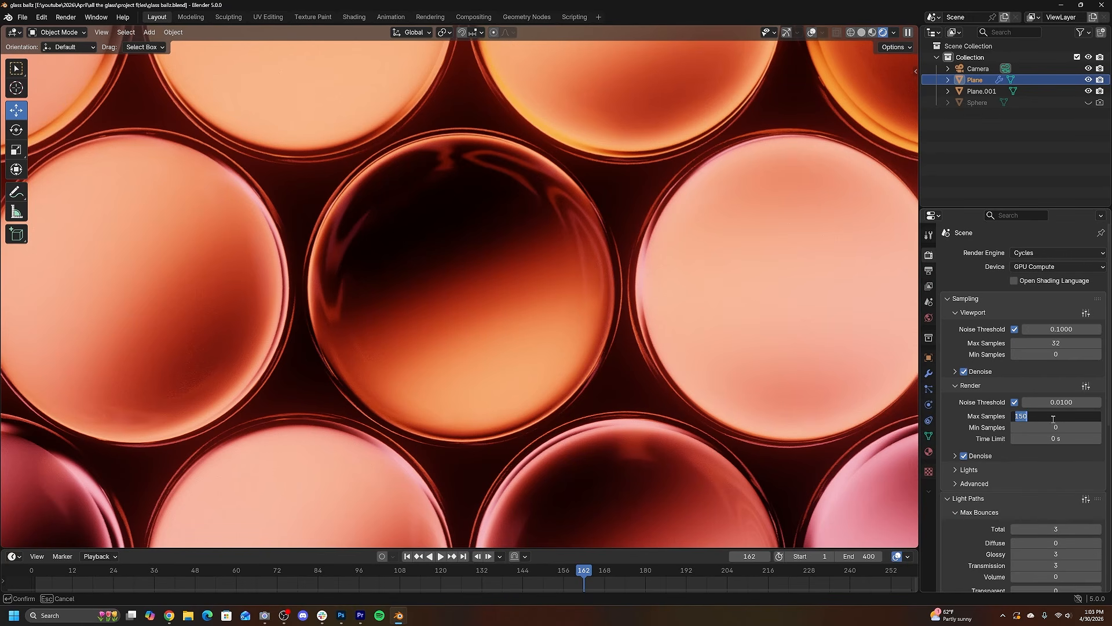
pyautogui.press('Return')
pyautogui.scroll(-4, 1043, 455)
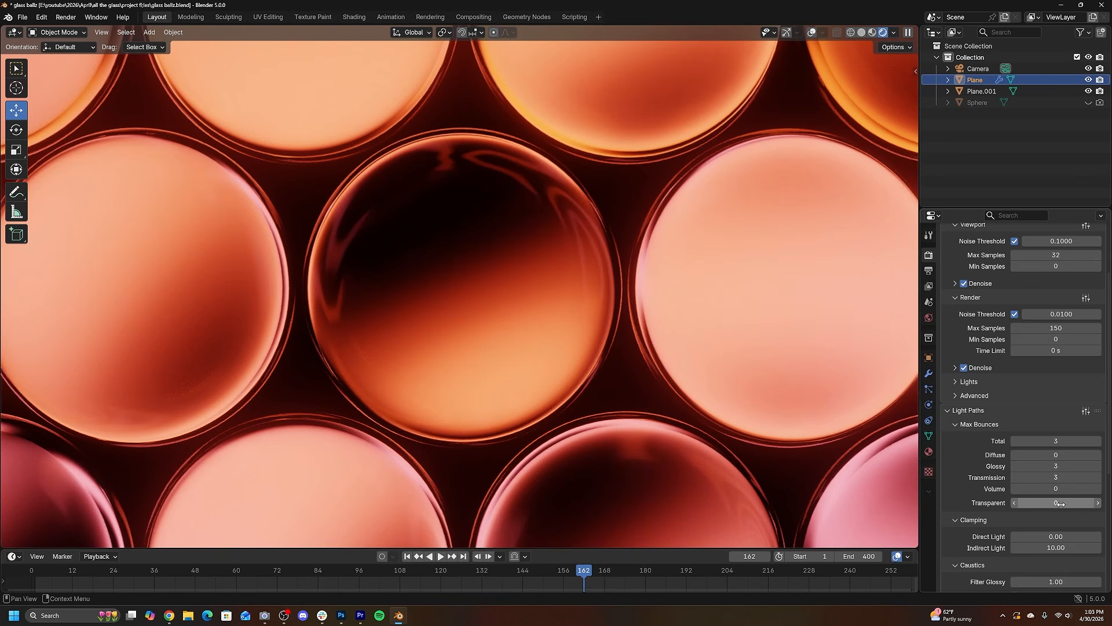
pyautogui.scroll(-4, 1014, 460)
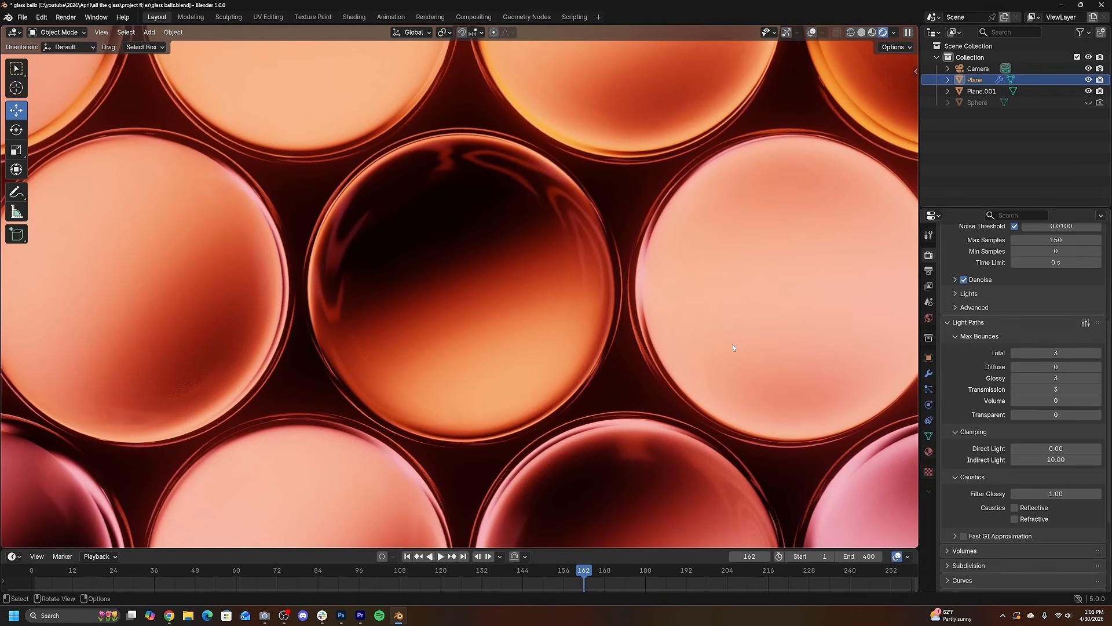
pyautogui.scroll(8, 1072, 467)
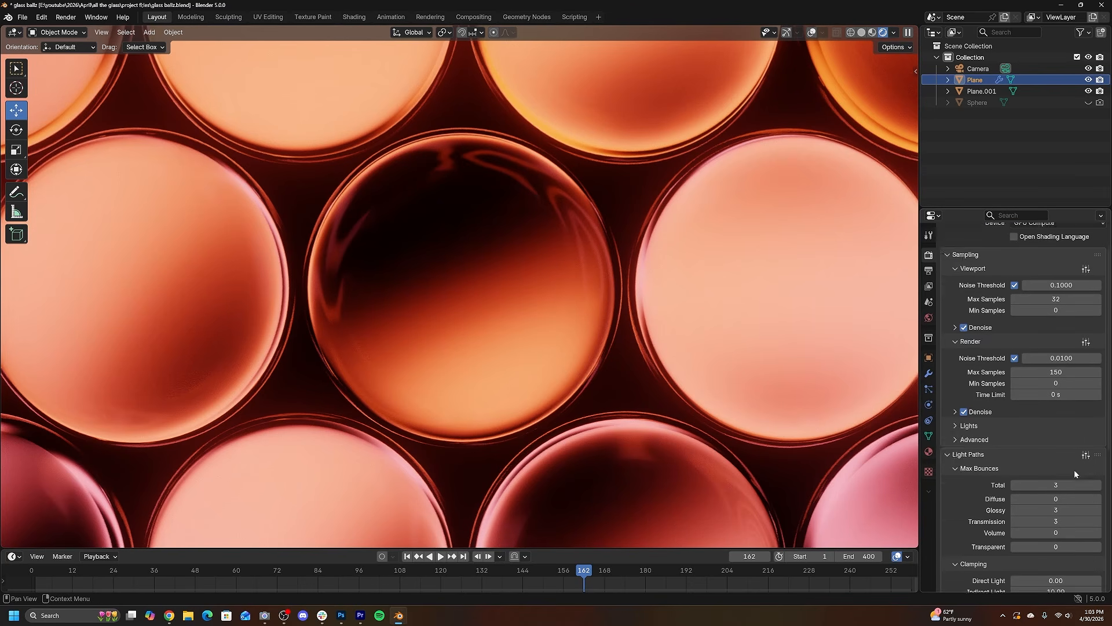
# Render the current frame as a still image and reposition the render window over the viewport
pyautogui.click(62, 16)
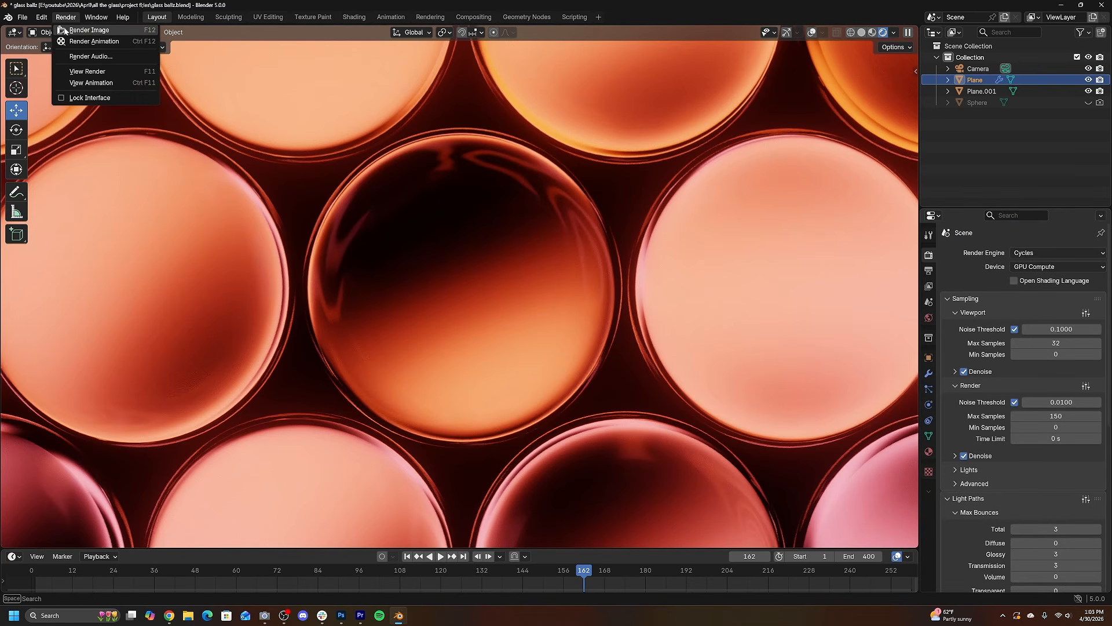
pyautogui.click(87, 26)
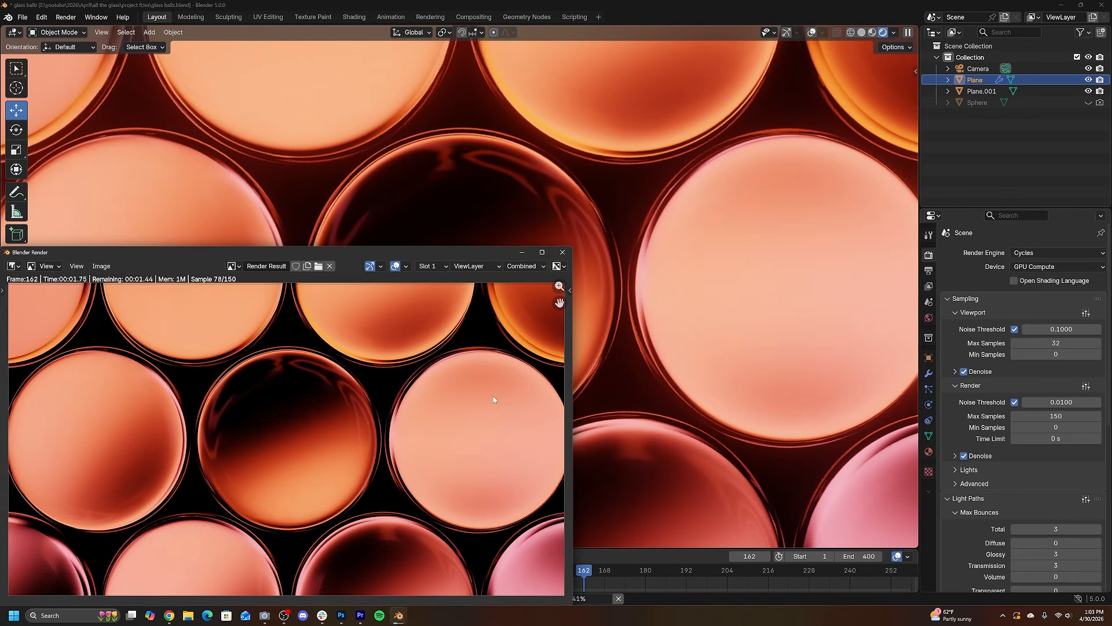
pyautogui.moveTo(353, 252); pyautogui.dragTo(523, 225)
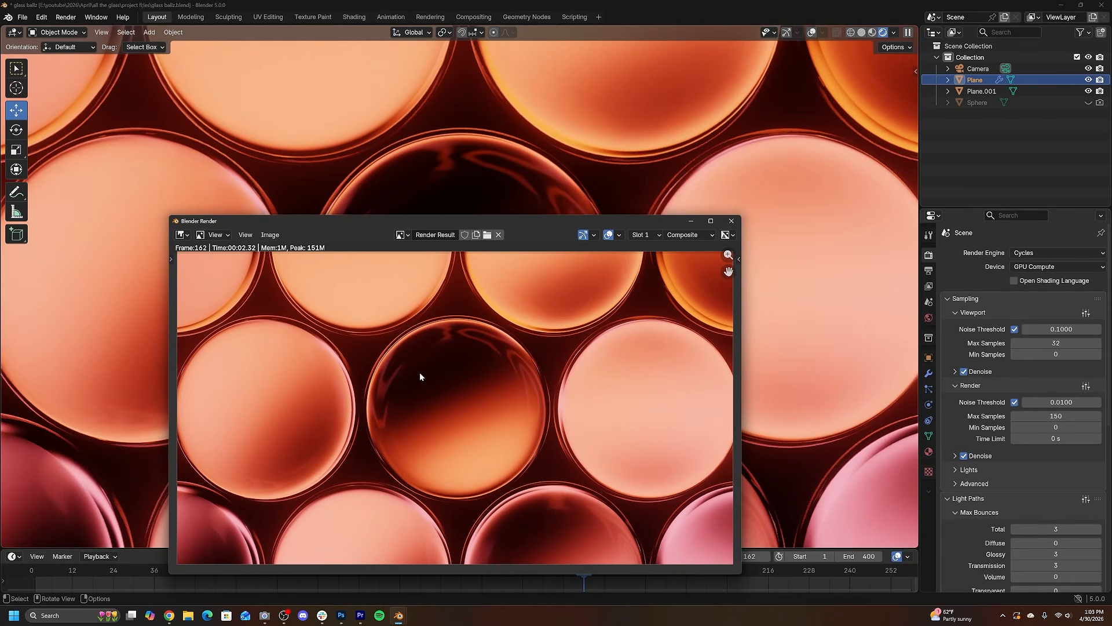